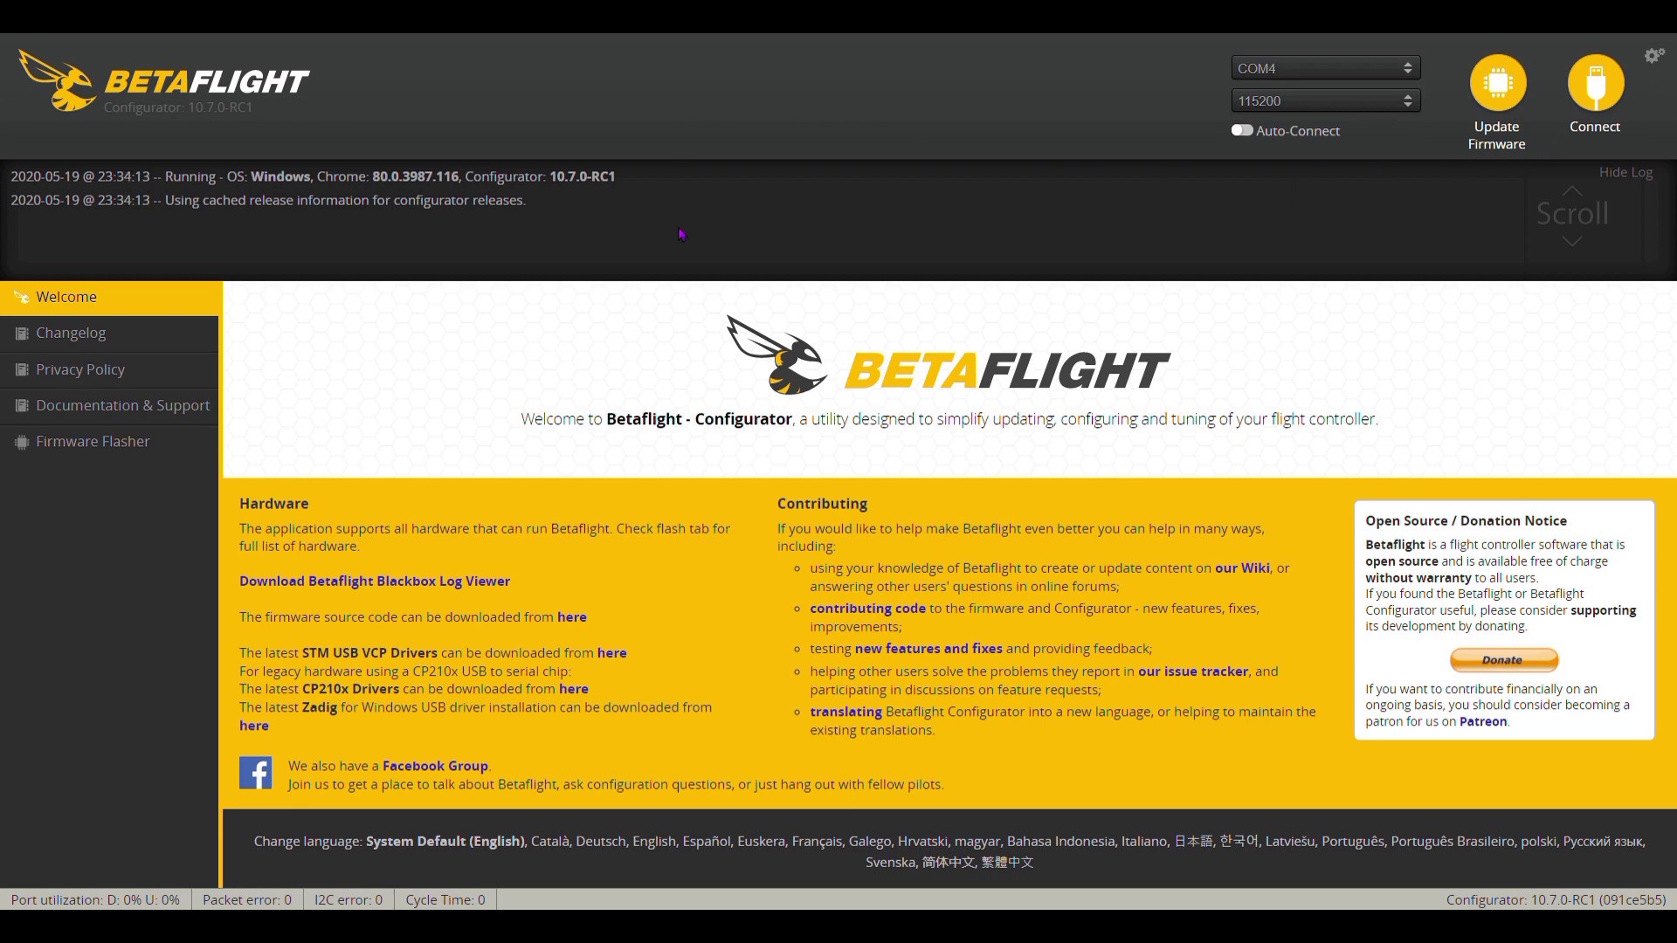
Step: Connect to the flight controller on COM4 and view its setup overview and serial port assignments
left_click(1595, 83)
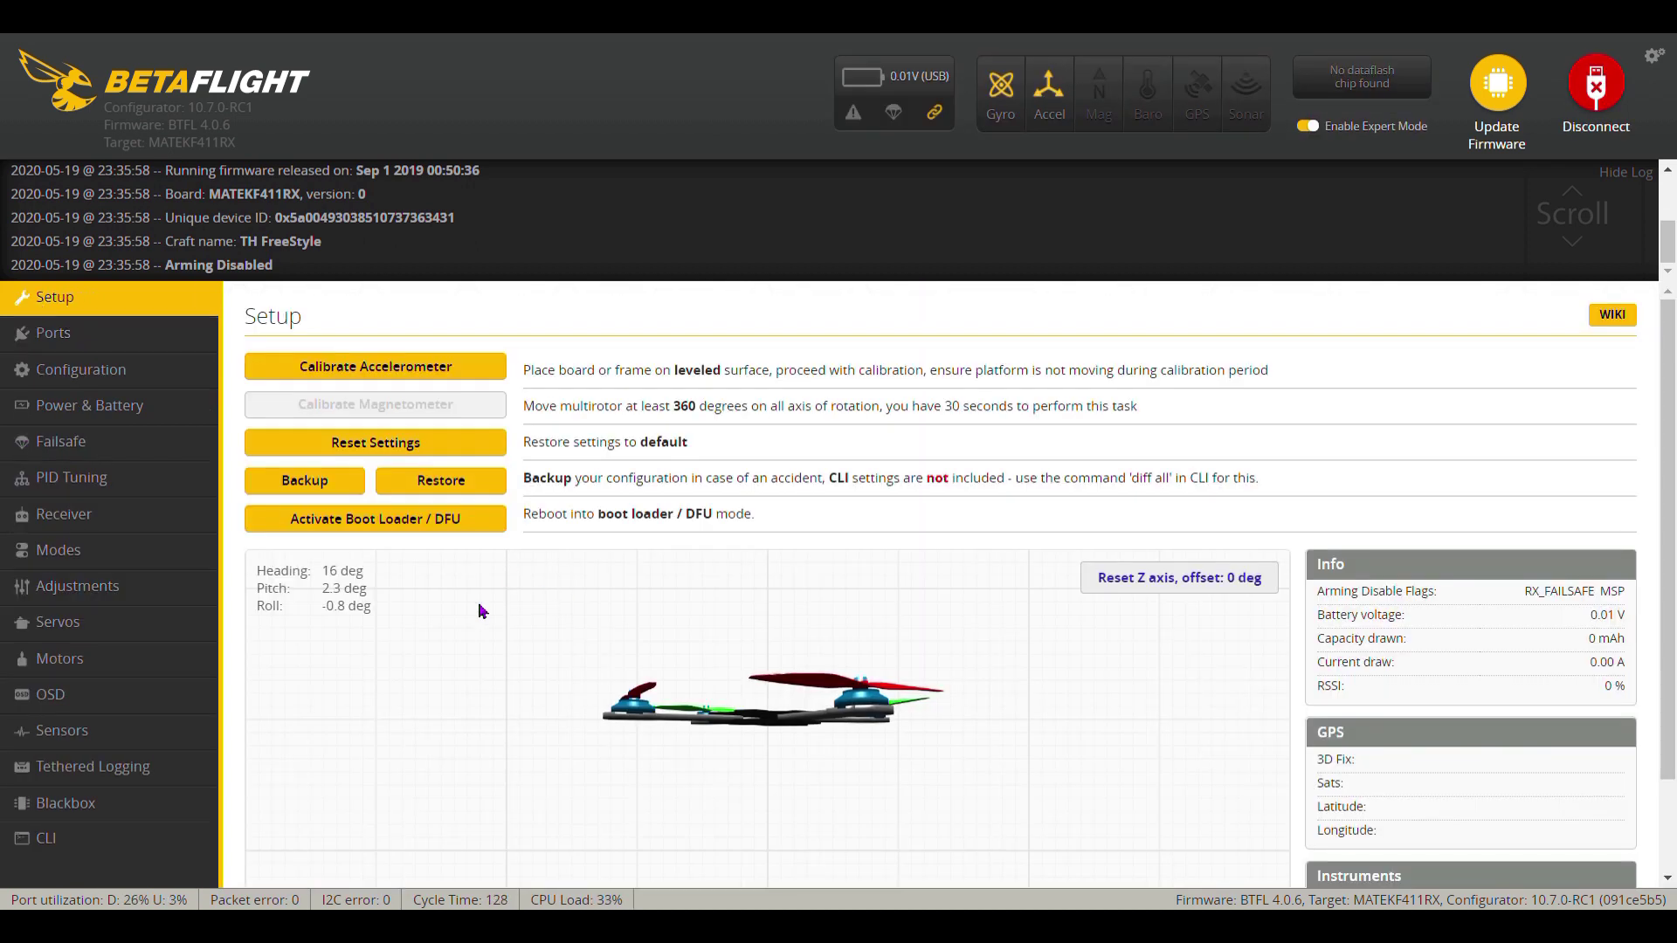
scroll(488, 573, "down", 1)
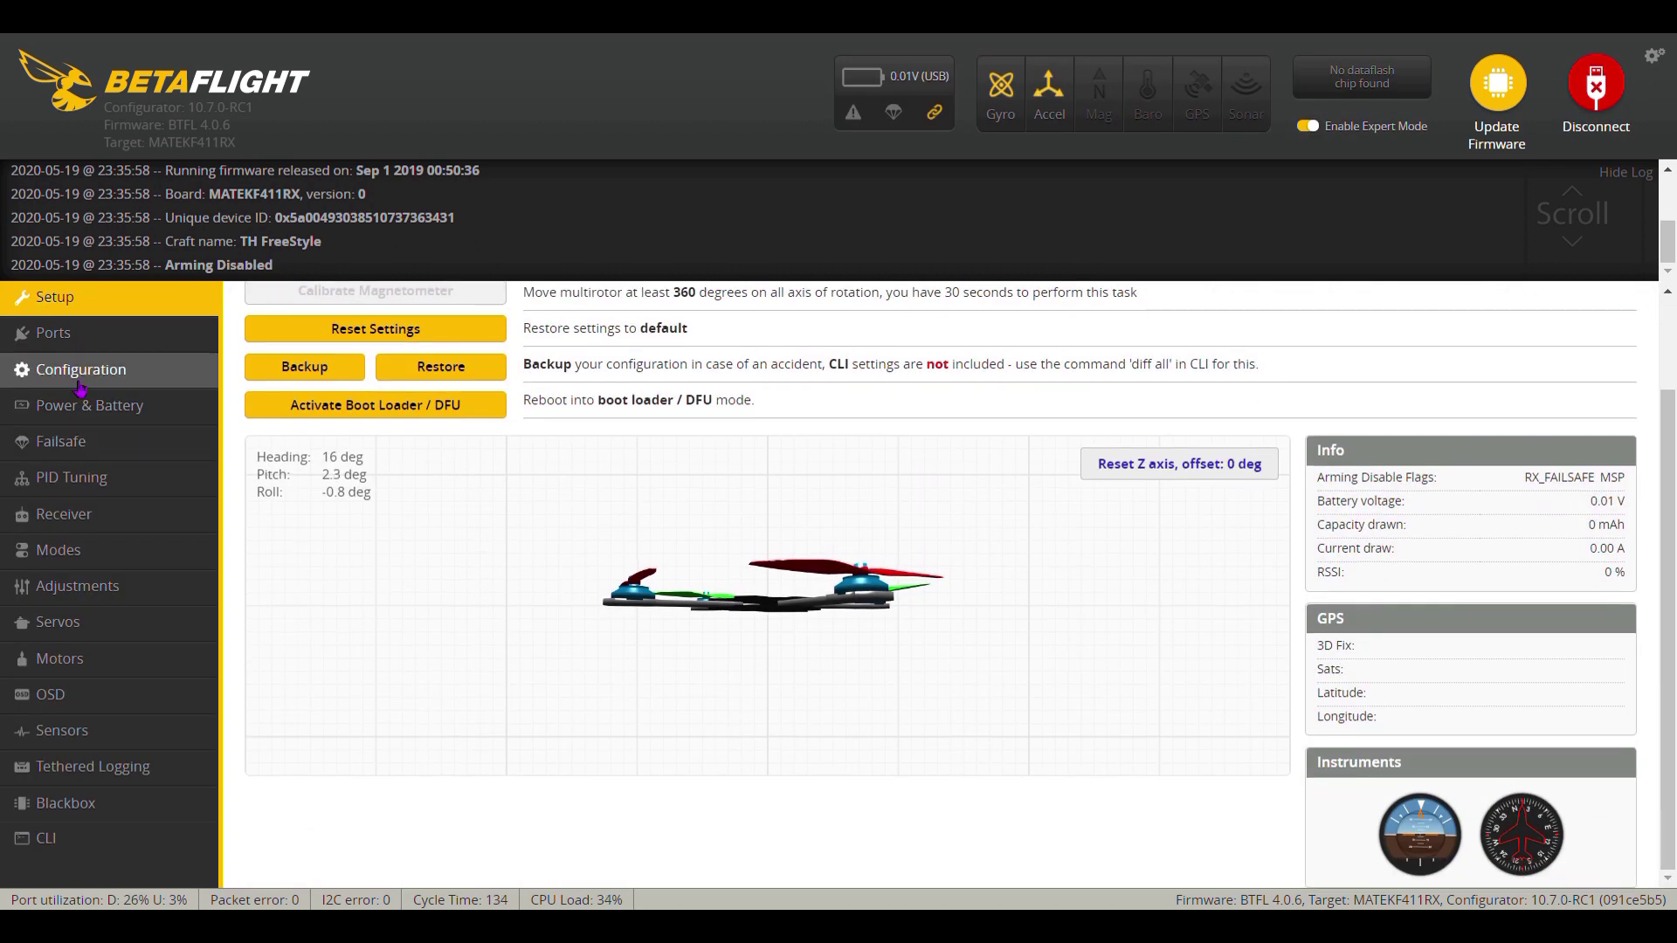
left_click(70, 335)
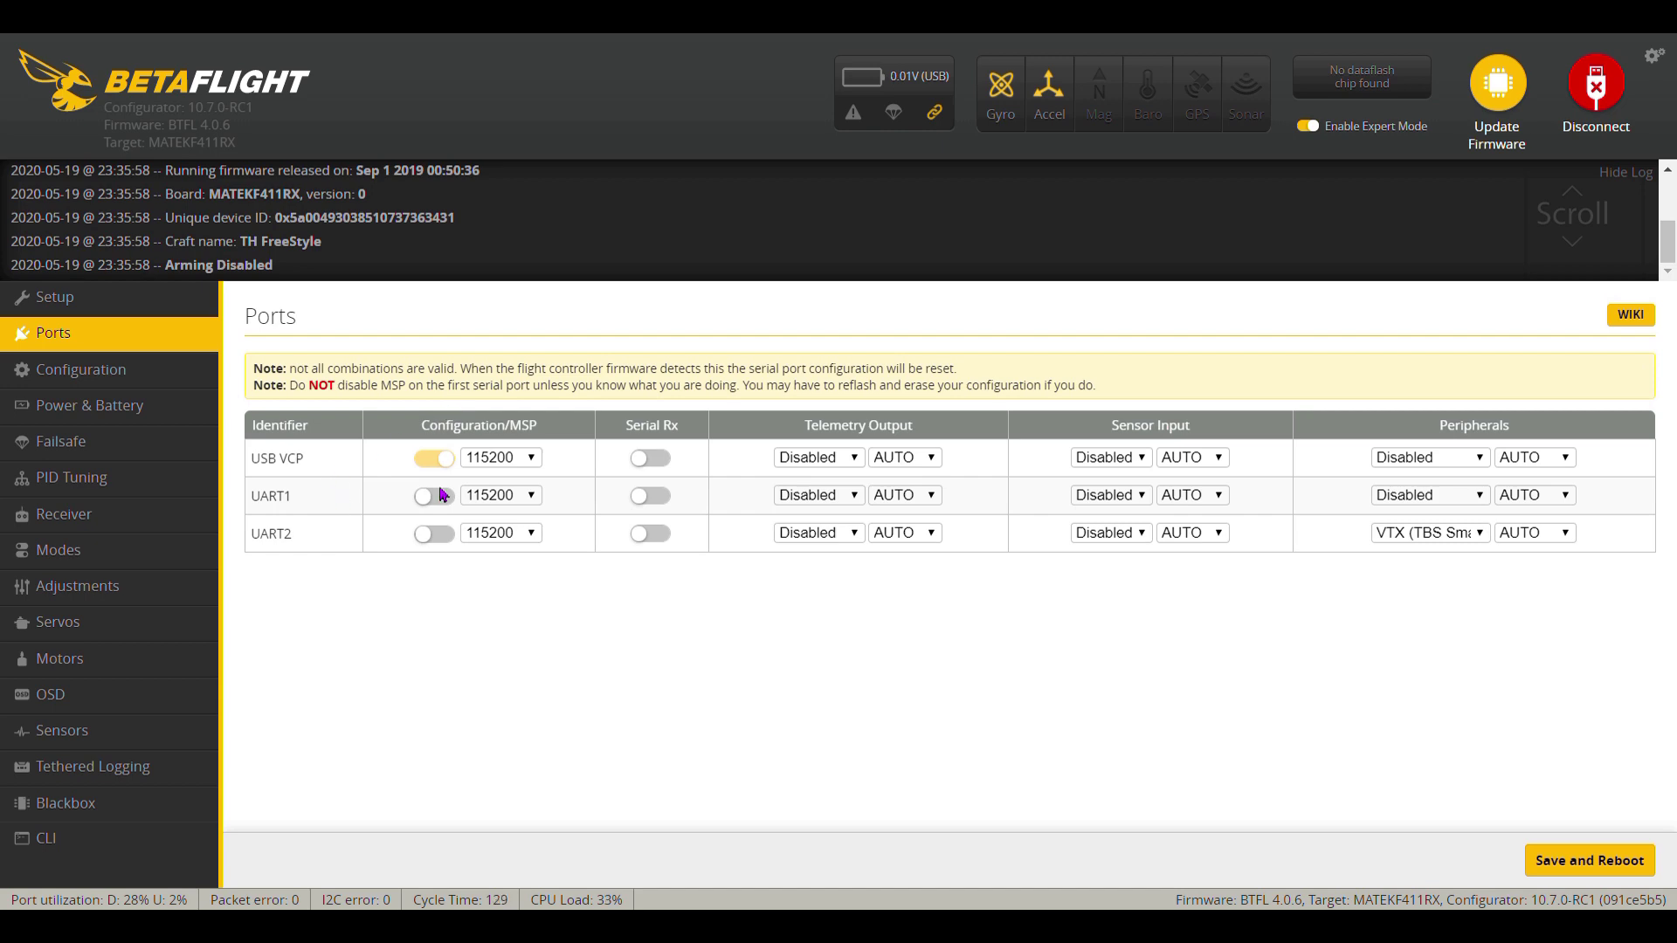
Step: Examine the mixer, ESC/motor features, board alignment and system settings in the flight controller's configuration
left_click(82, 370)
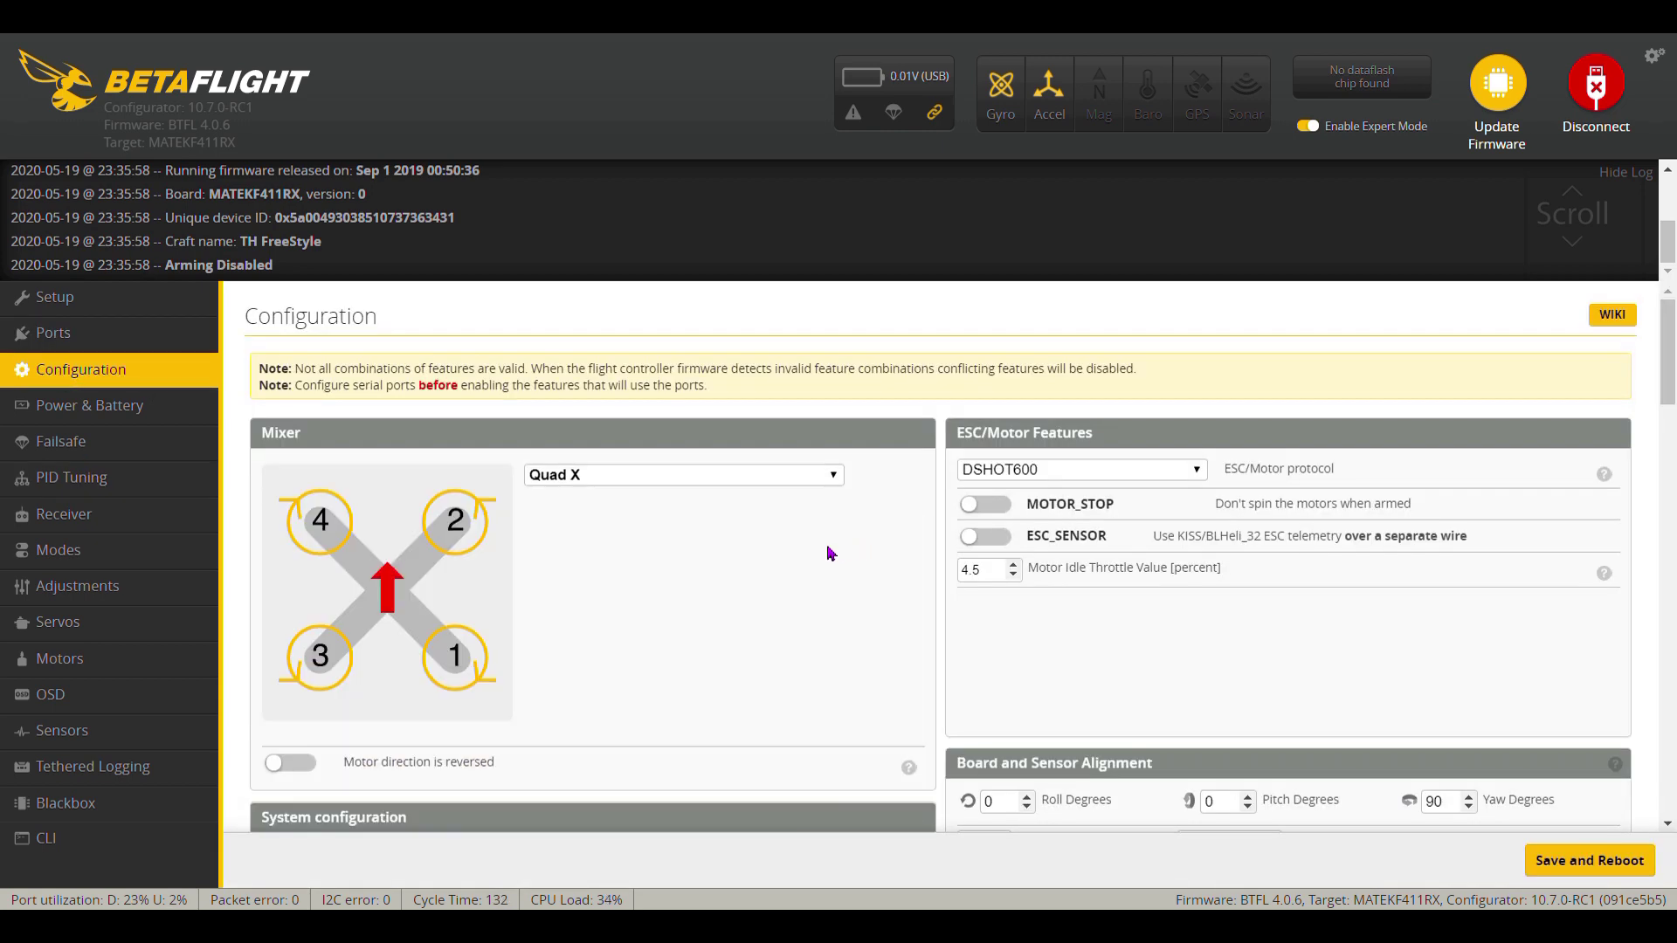
scroll(829, 553, "down", 3)
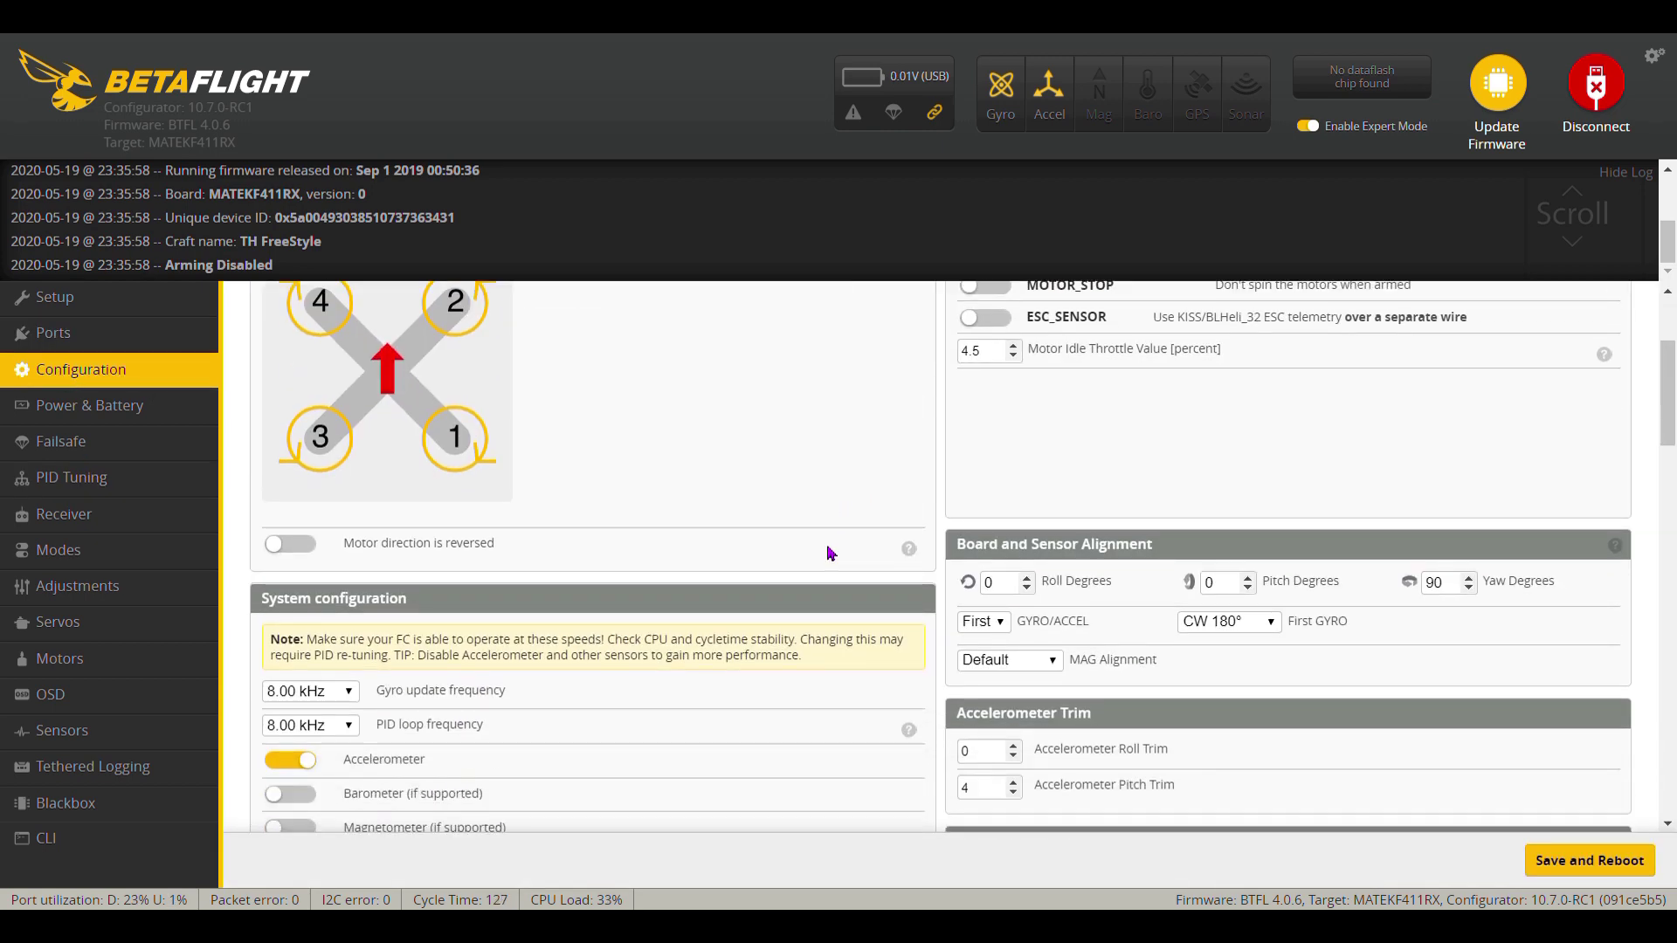
scroll(830, 553, "up", 1)
scroll(831, 550, "down", 1)
scroll(697, 513, "up", 1)
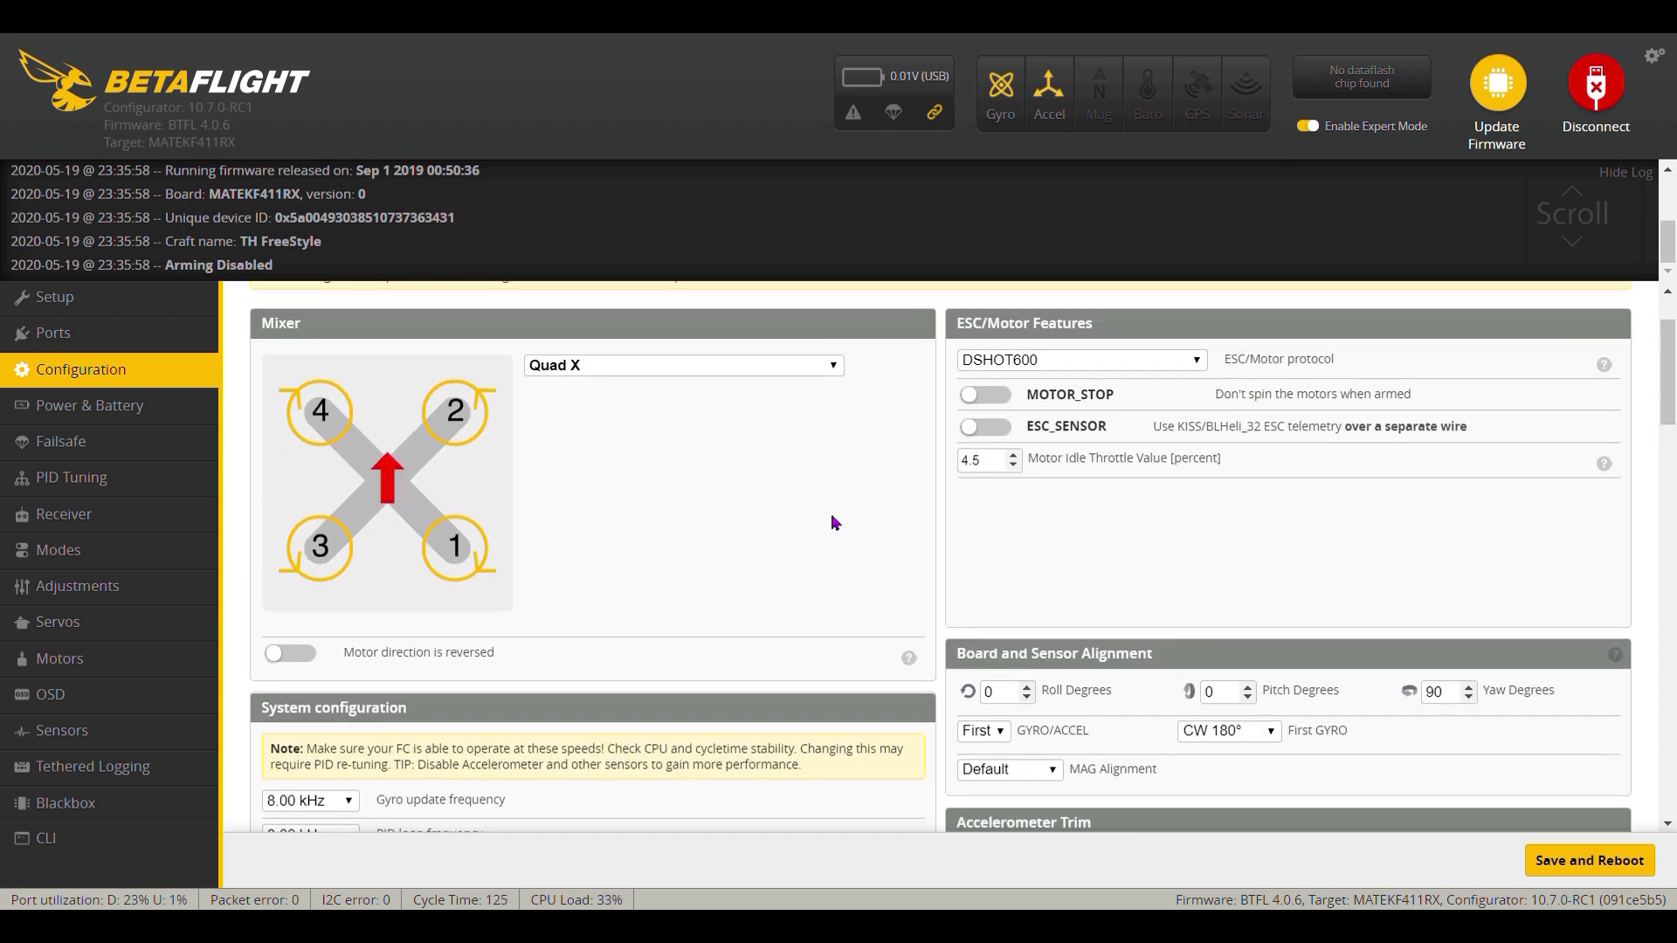
scroll(834, 520, "down", 1)
scroll(971, 402, "up", 1)
scroll(830, 509, "down", 3)
scroll(830, 508, "down", 1)
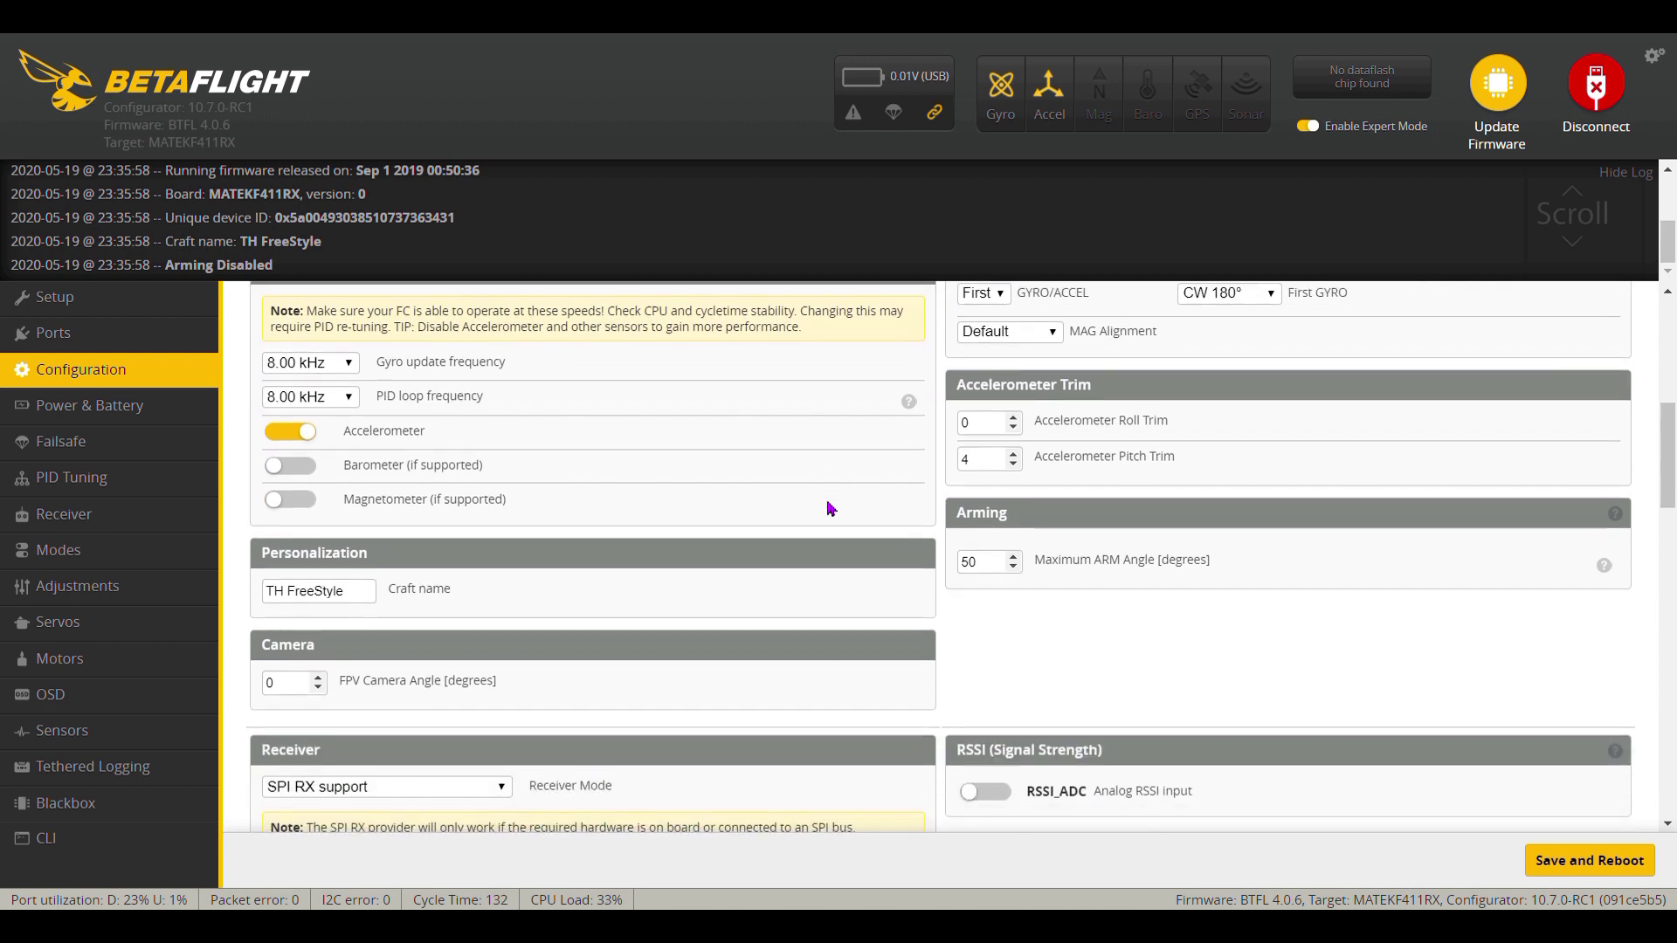
Step: Set the Maximum ARM Angle to 180 degrees, then save the configuration and reboot the flight controller
left_click_drag(1005, 566, 950, 581)
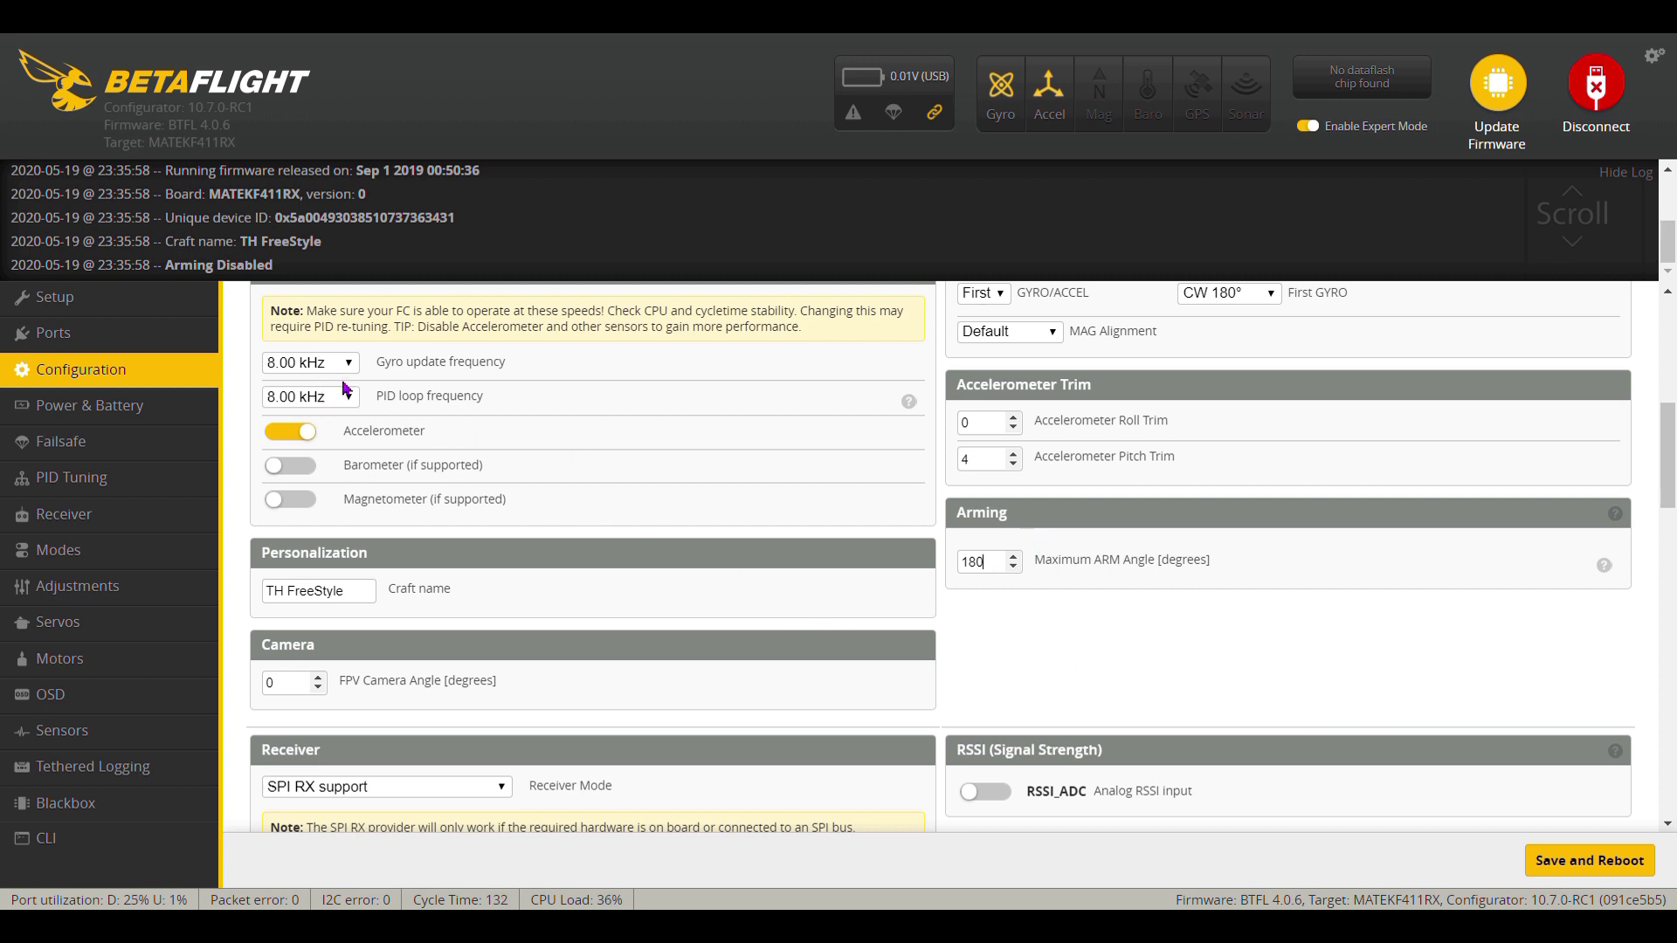
scroll(1168, 517, "up", 1)
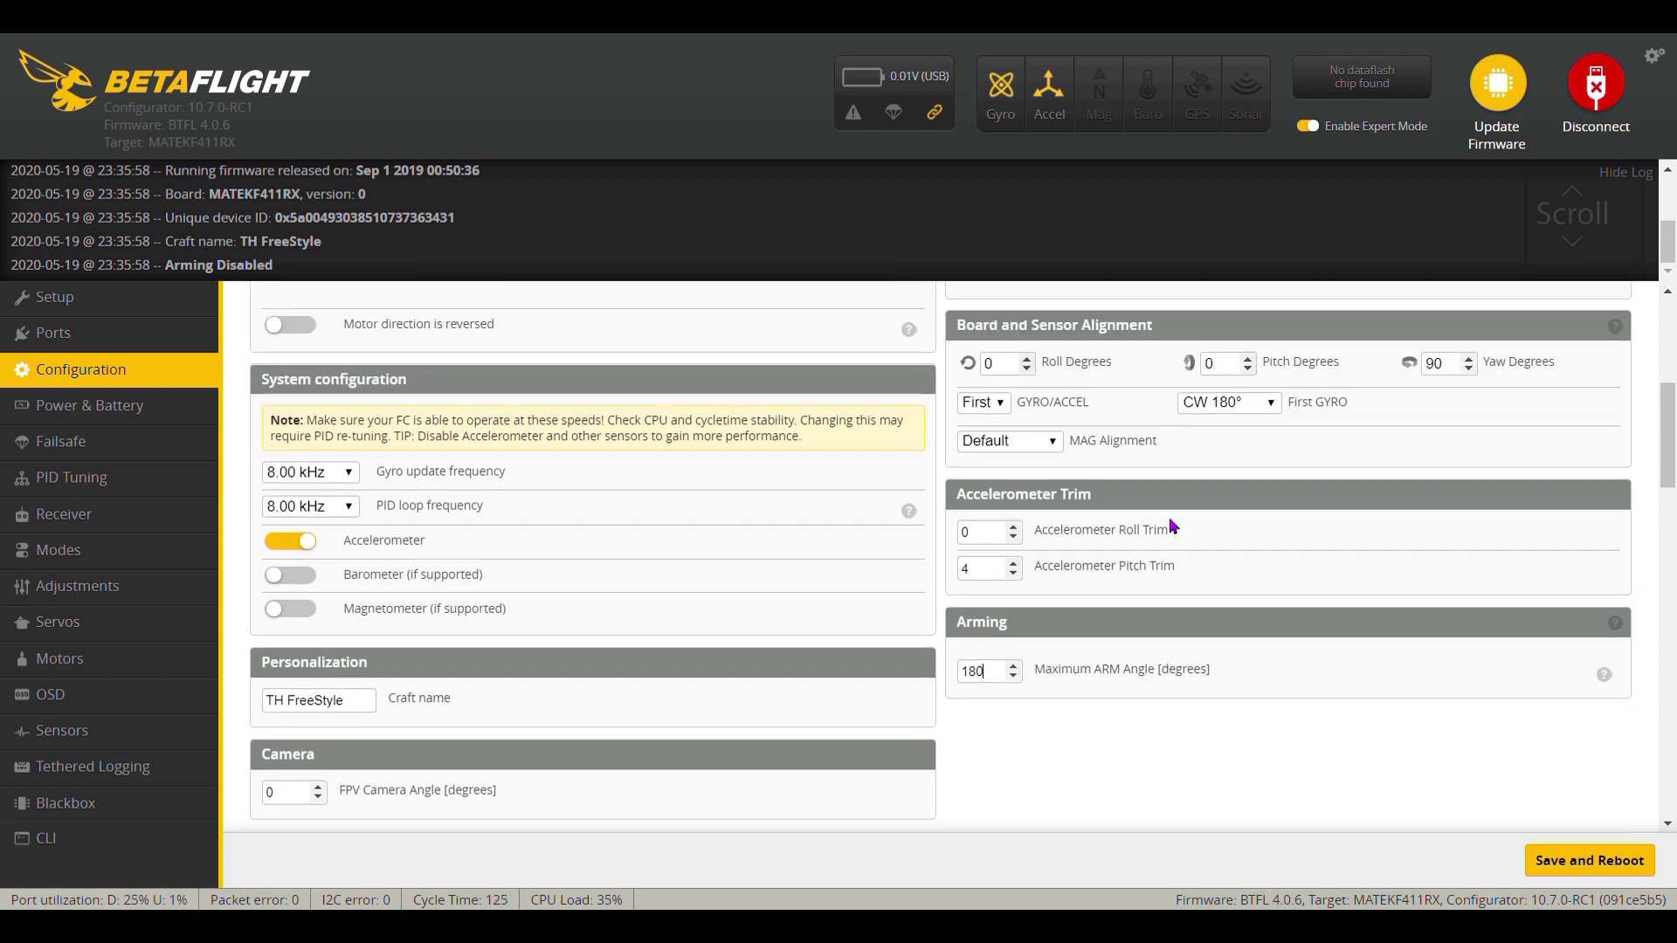
scroll(1168, 517, "down", 1)
scroll(1171, 524, "down", 8)
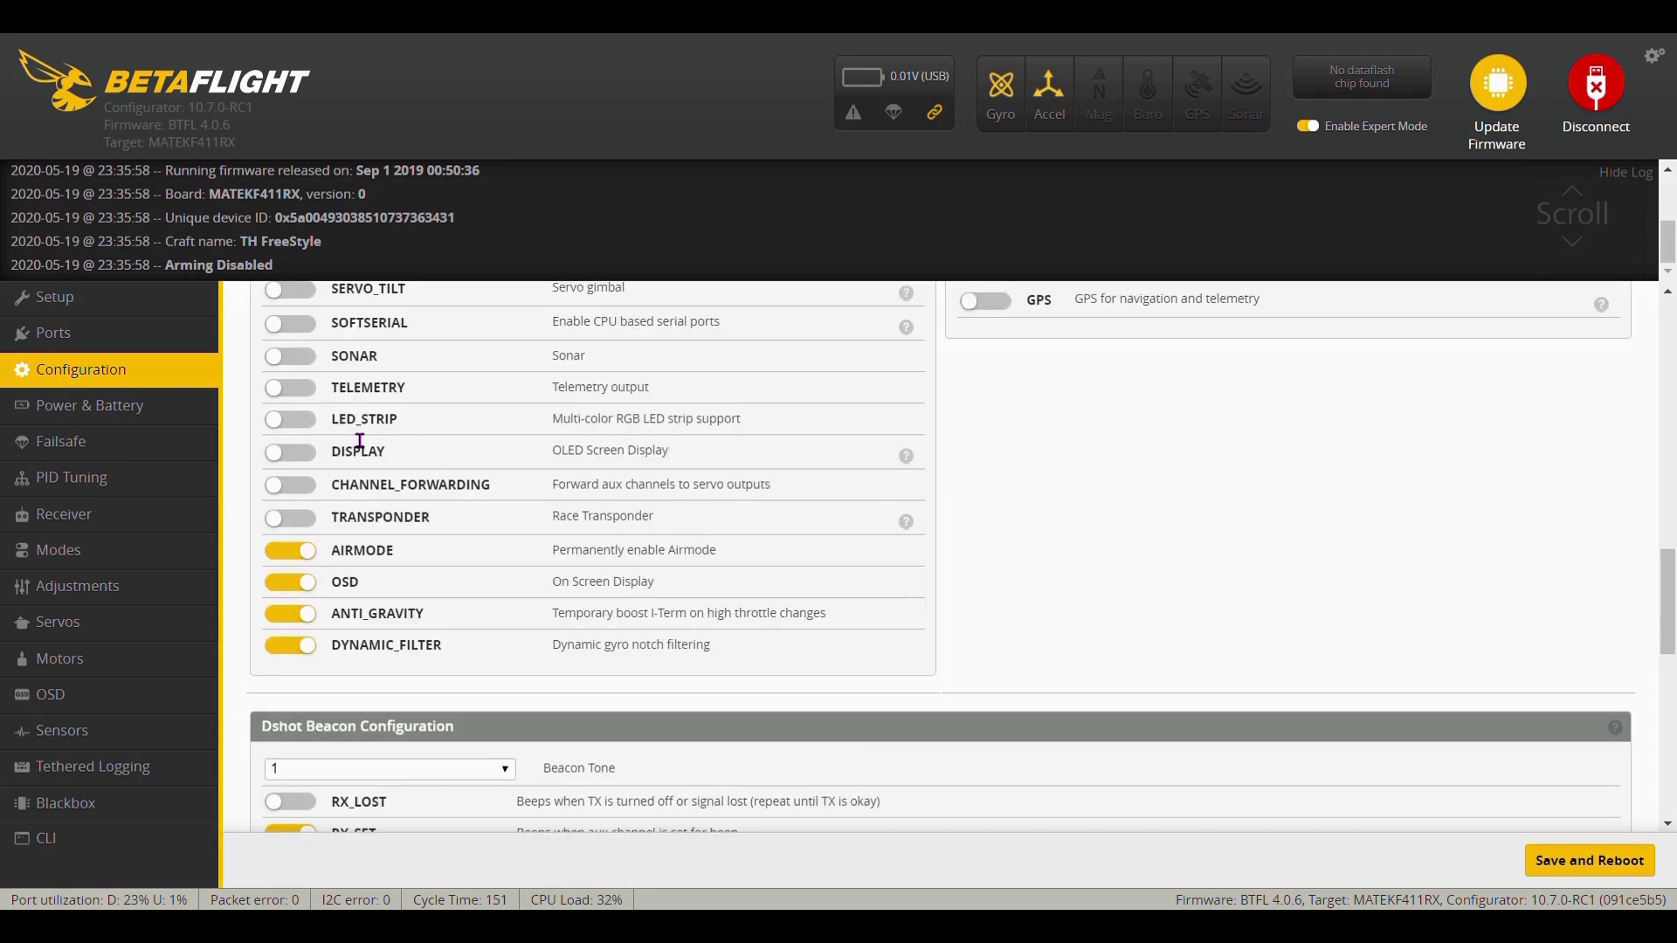
scroll(358, 677, "down", 2)
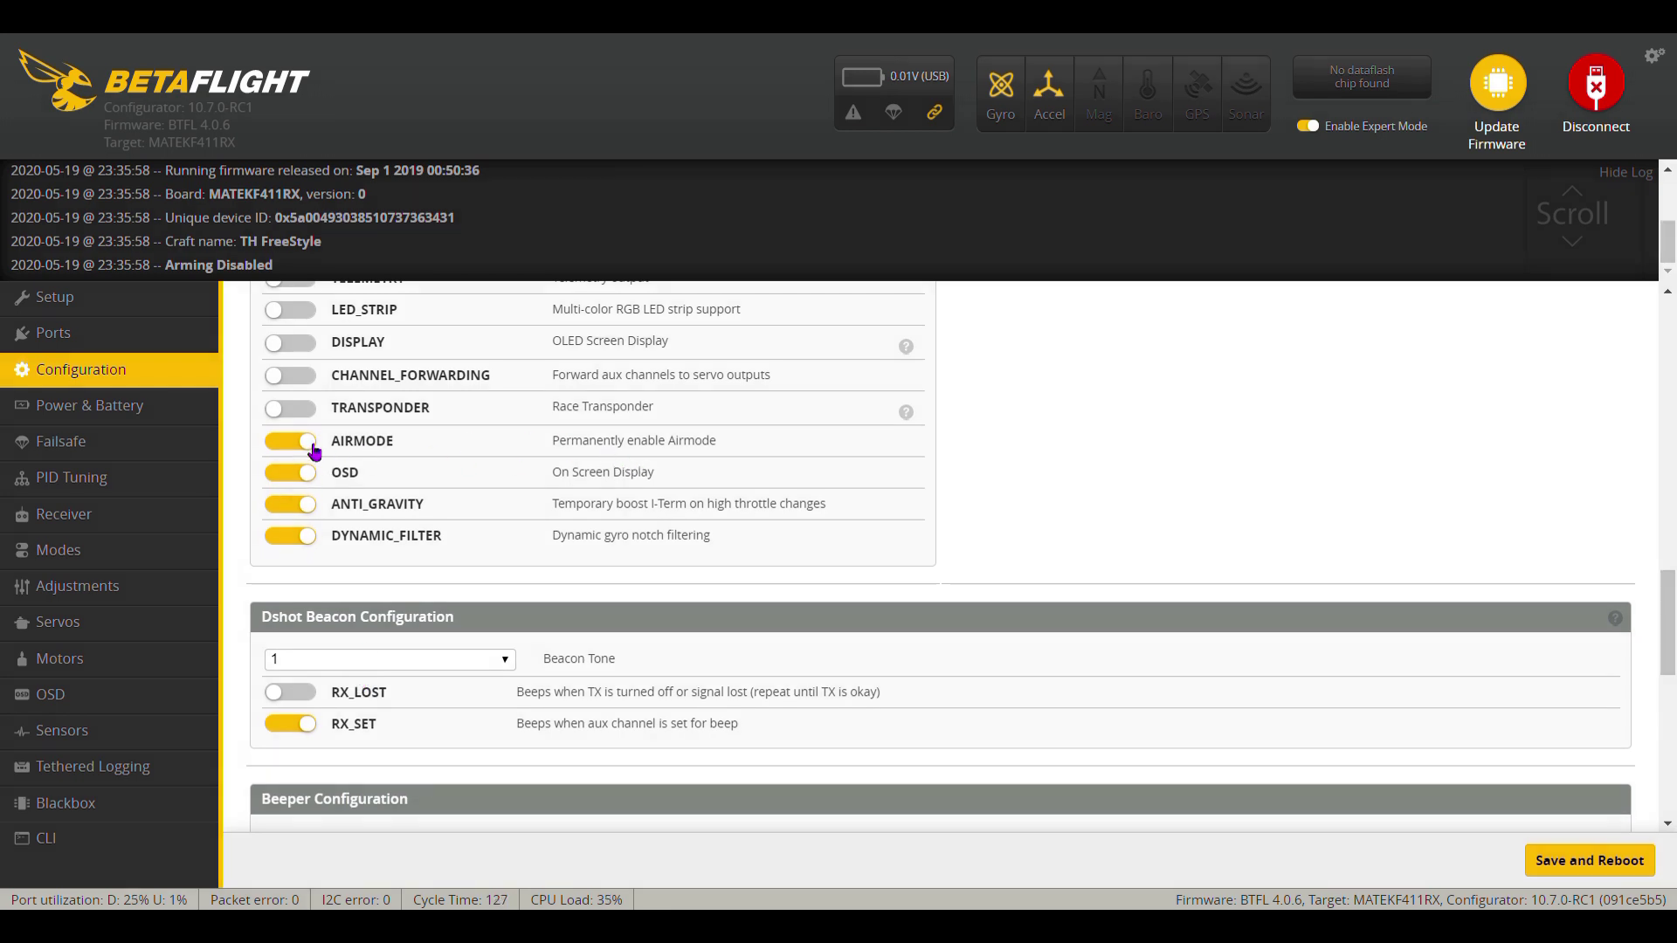
scroll(314, 450, "down", 10)
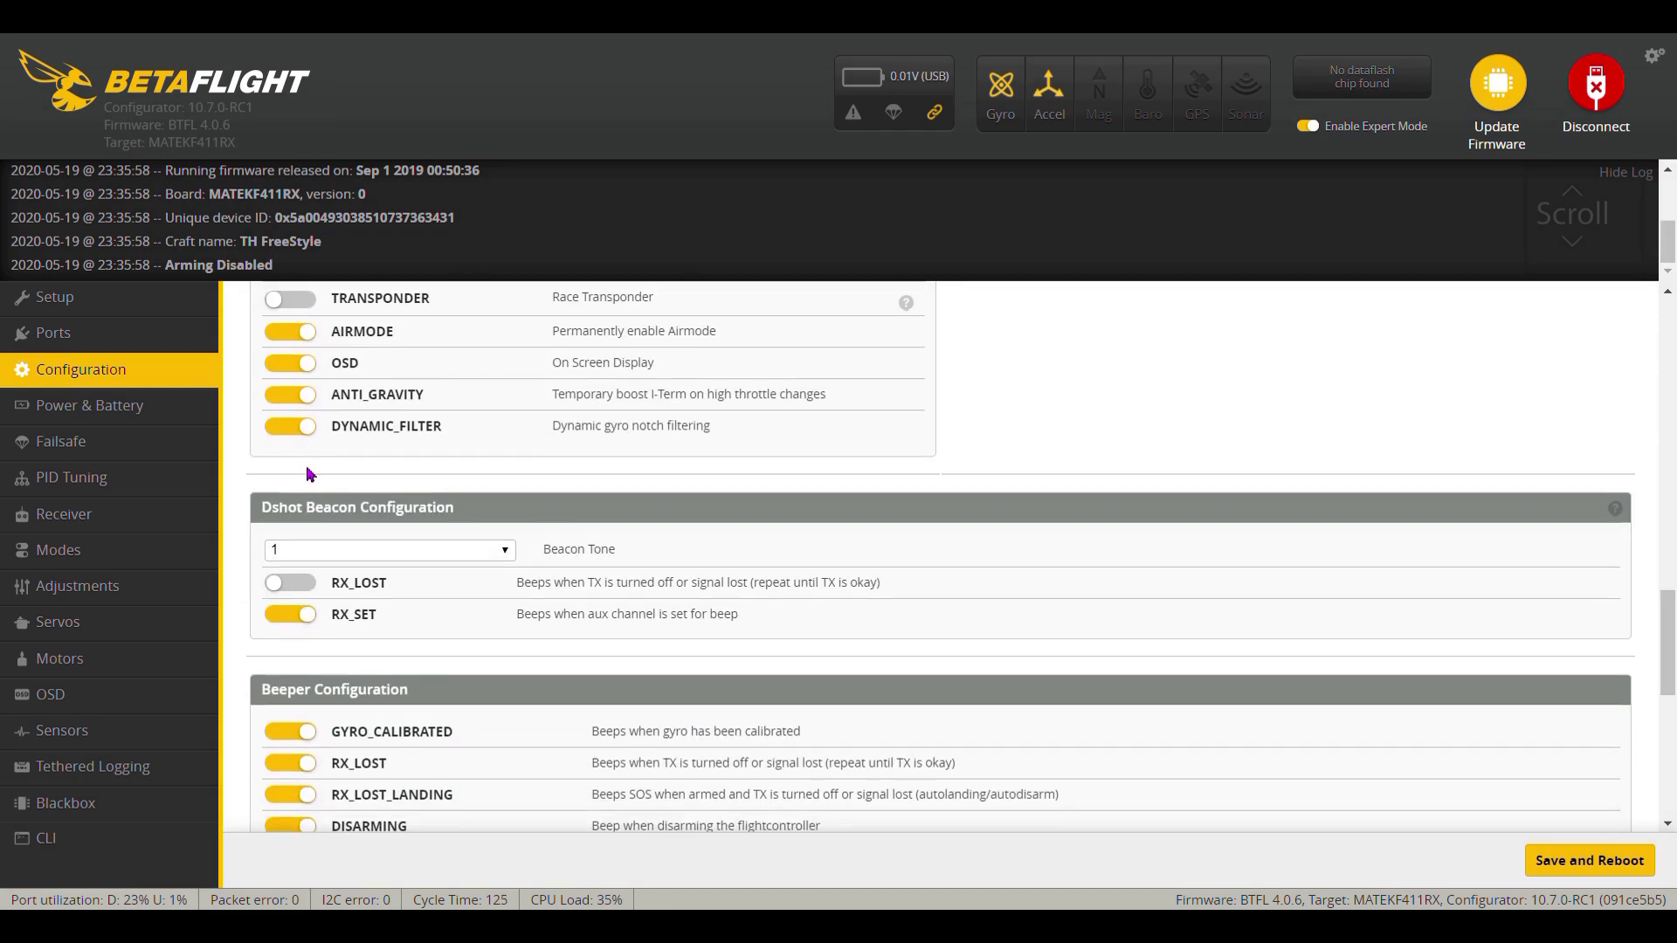
scroll(365, 598, "down", 3)
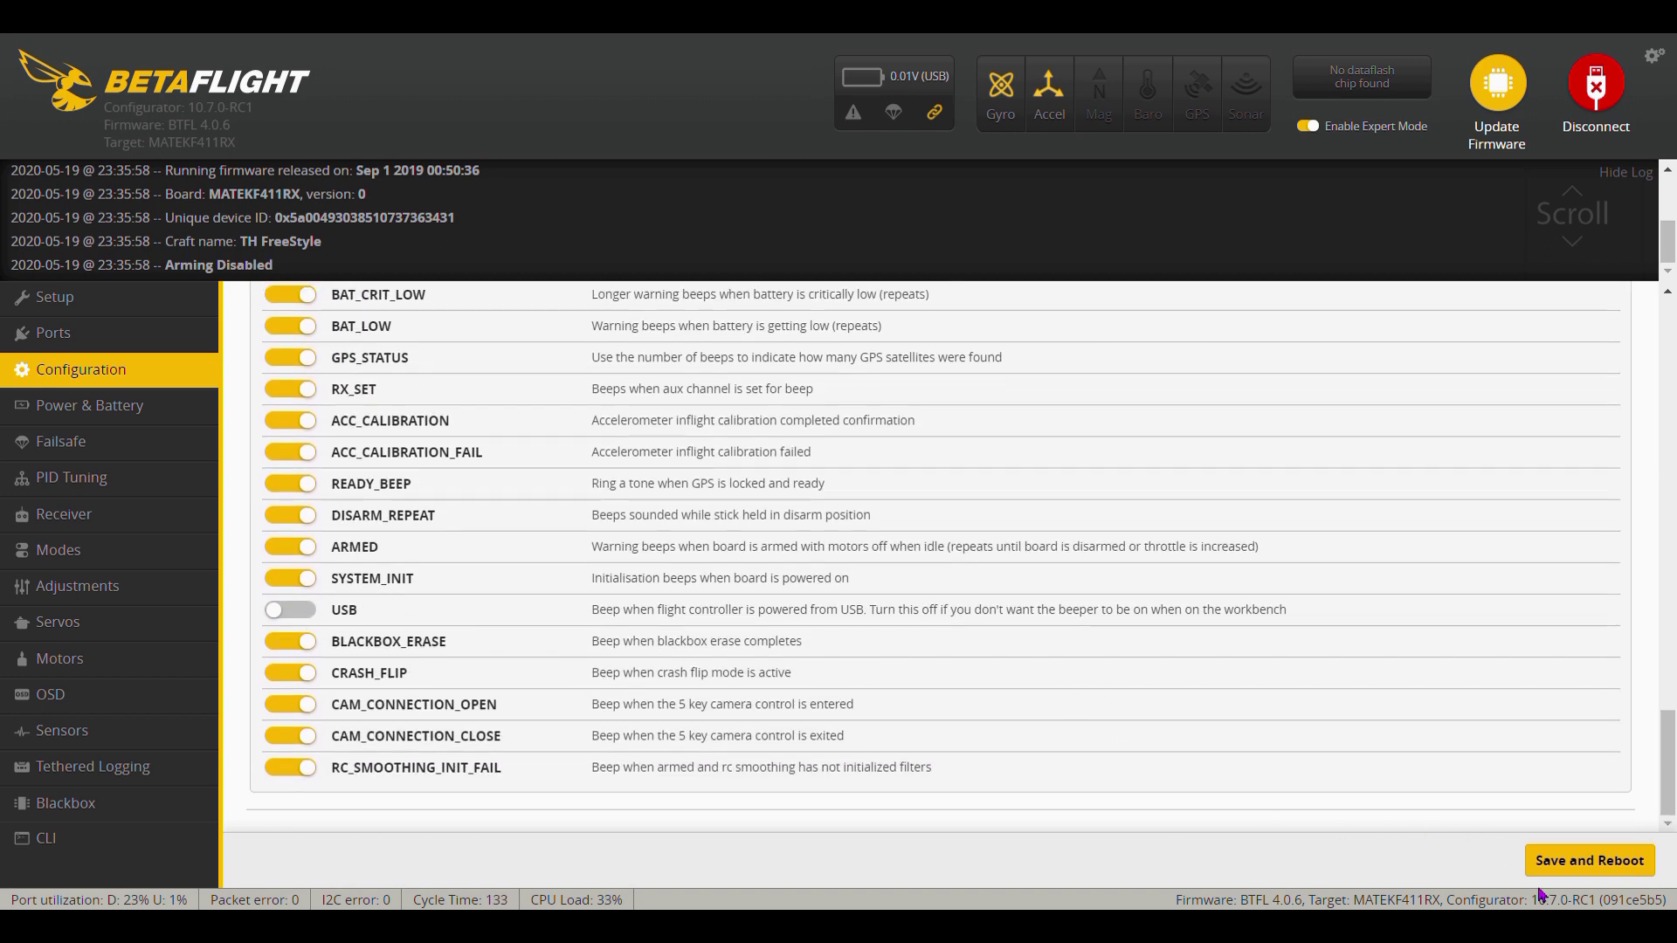
left_click(1564, 876)
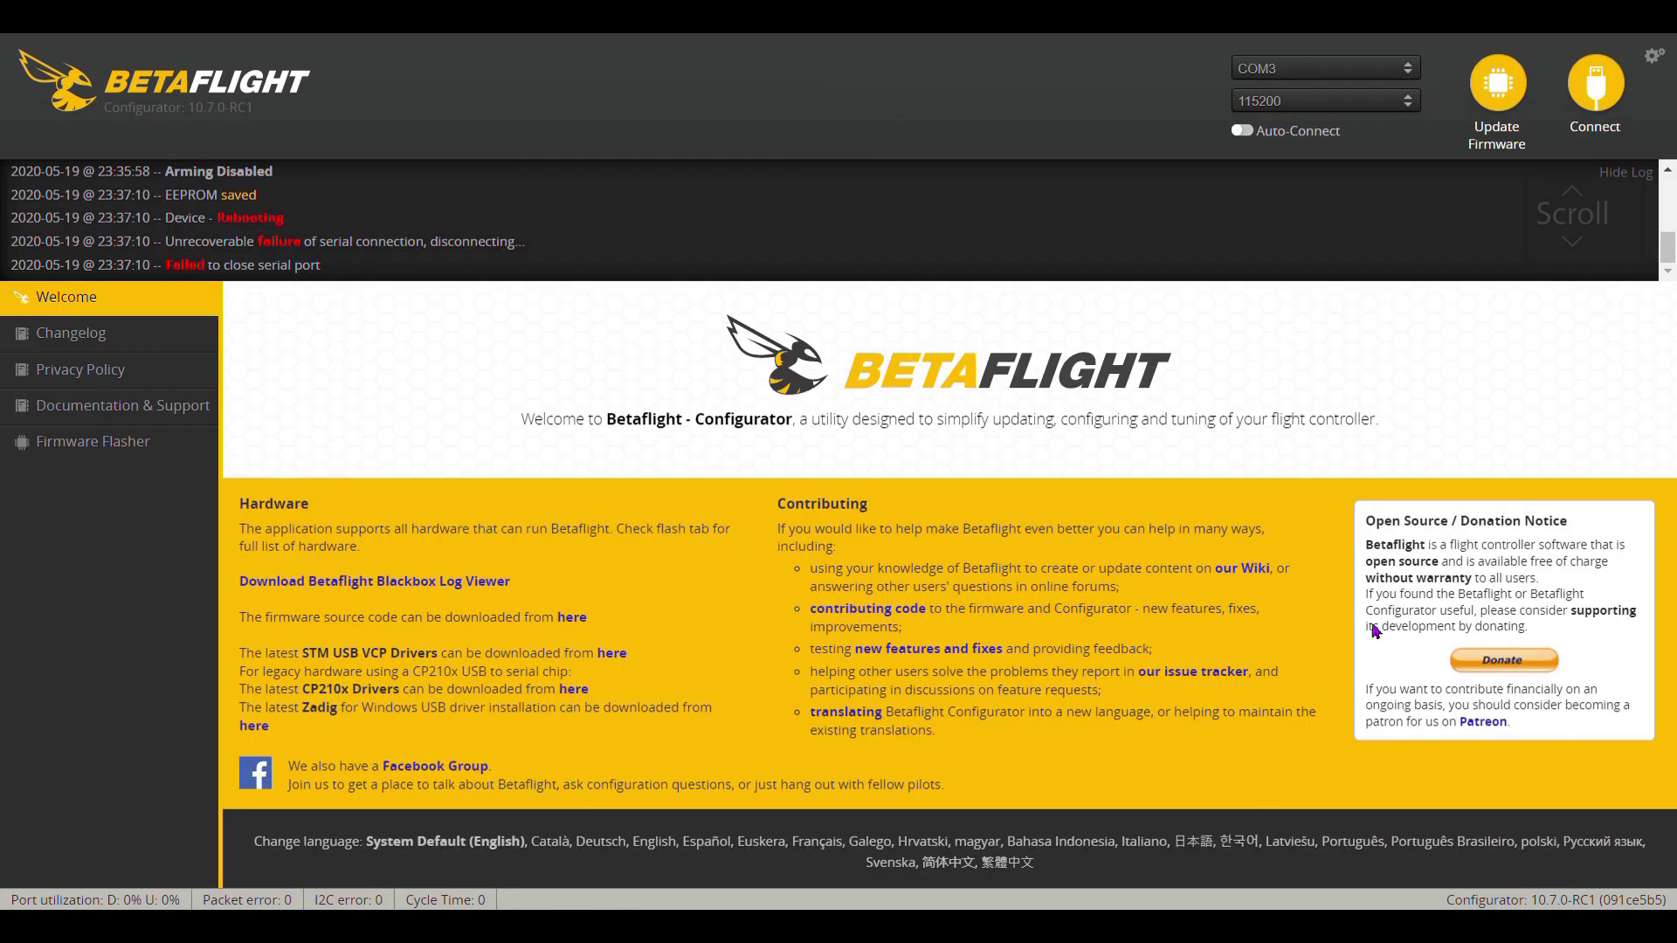
Step: Reconnect to the flight controller, set the battery's Minimum Cell Voltage to 3.30 and save it
left_click(1596, 87)
left_click(96, 405)
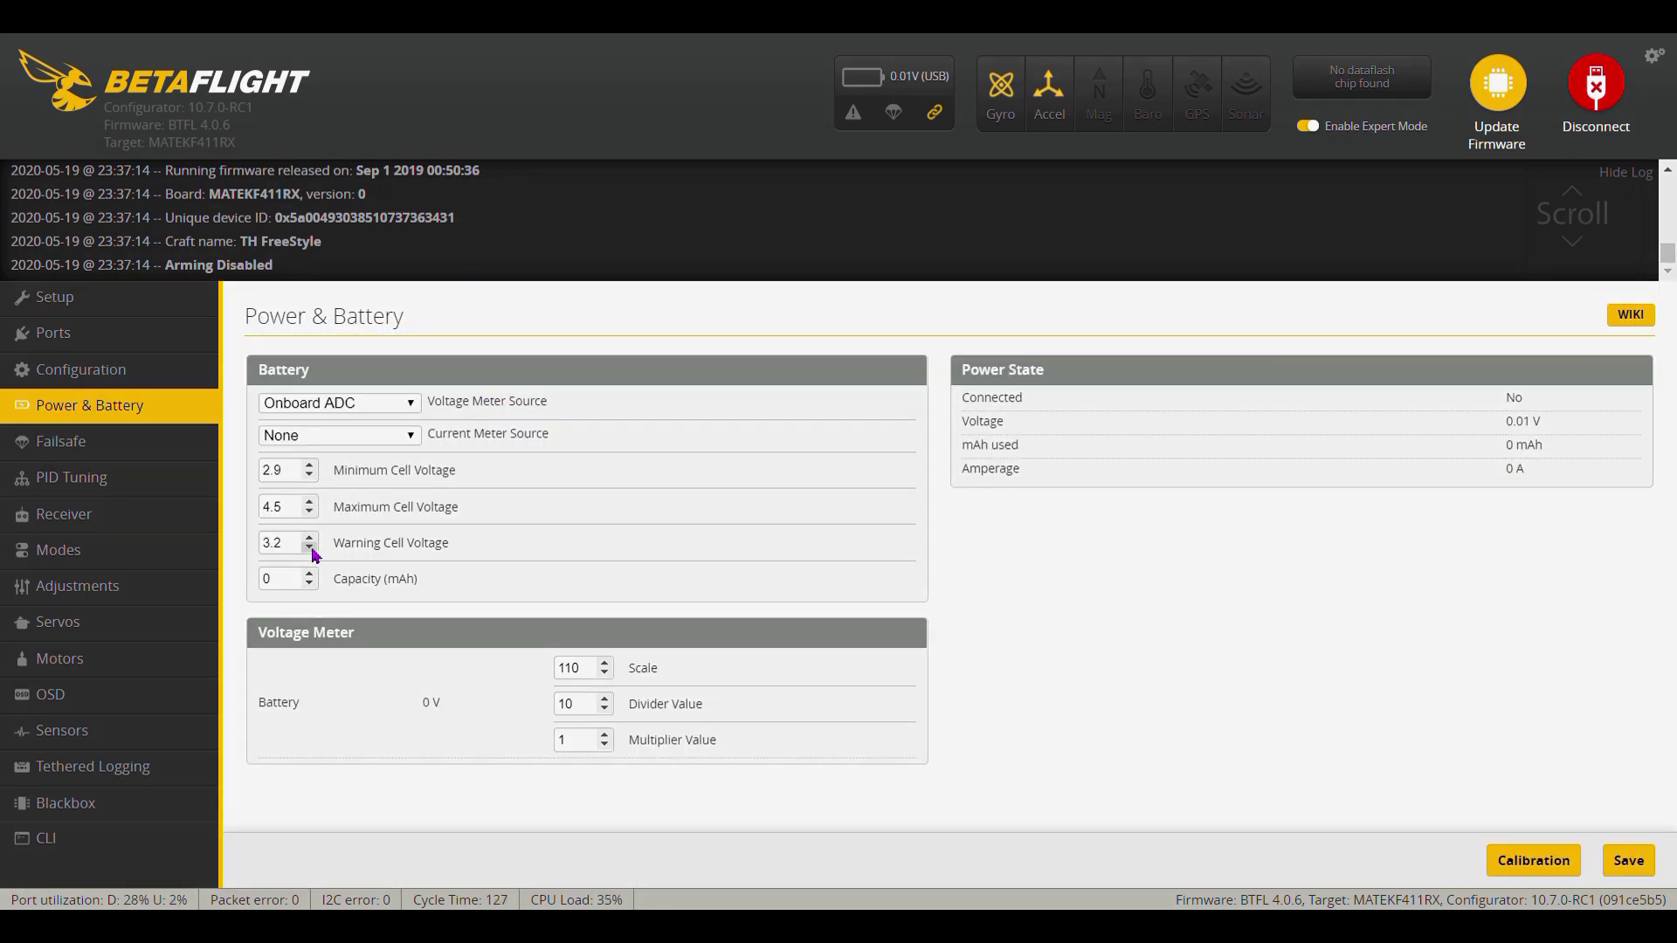
left_click(311, 465)
left_click(311, 465)
left_click(311, 466)
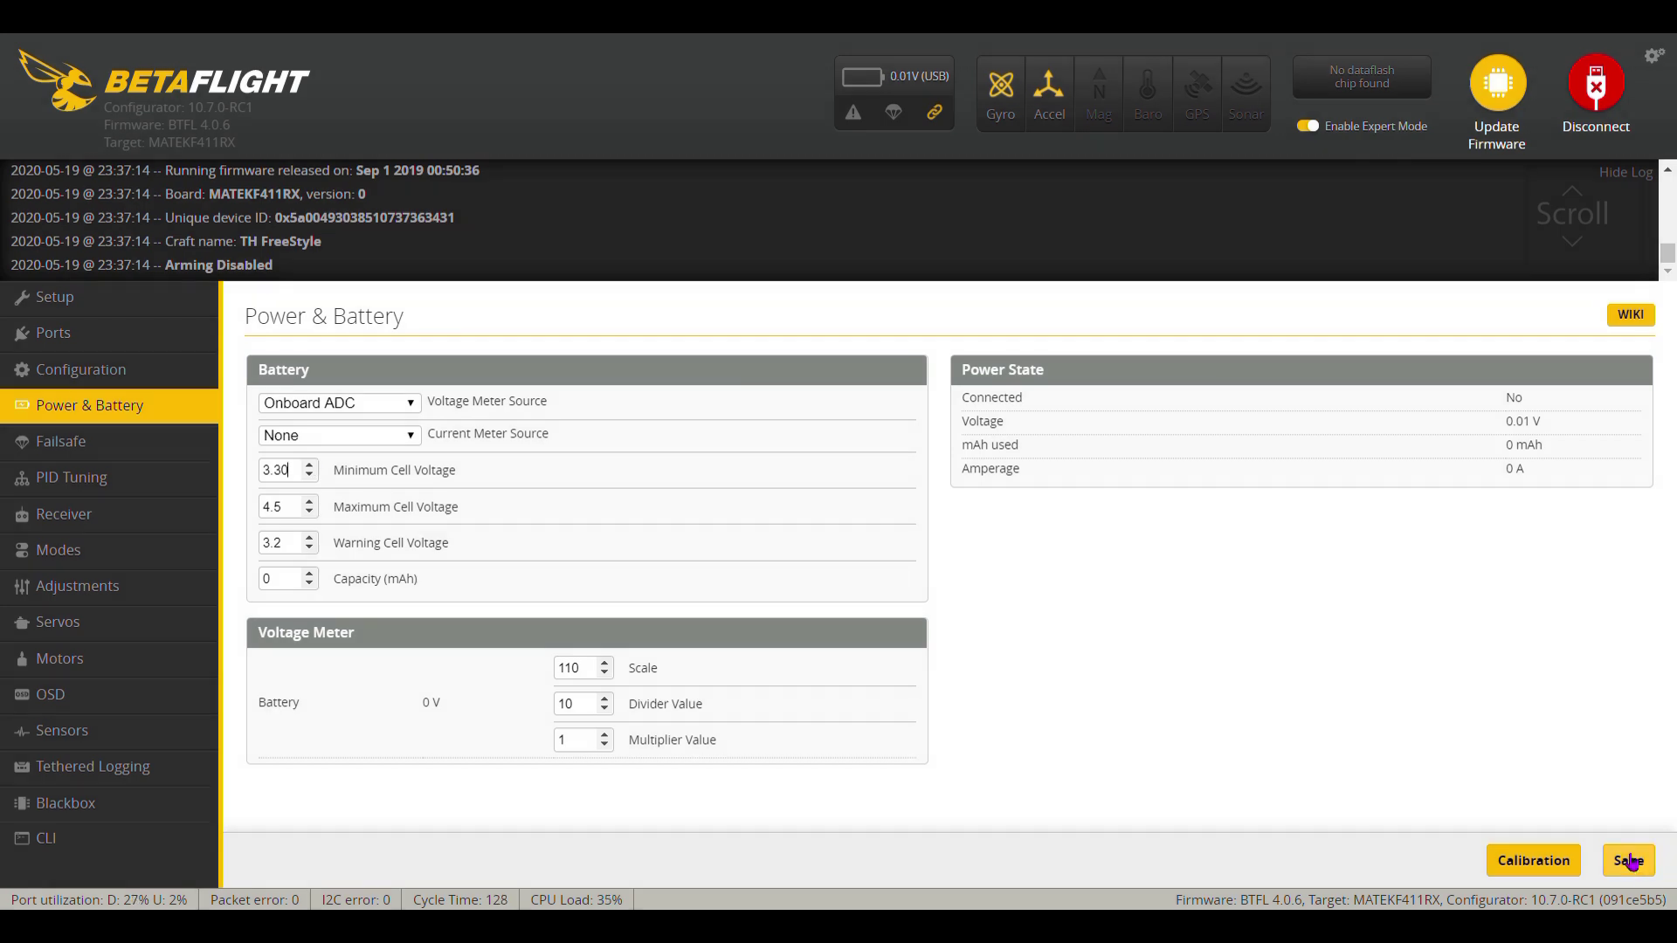
left_click(1630, 861)
Step: Check the failsafe settings, then review the receiver's channel map and deadbands and save the receiver settings
left_click(61, 442)
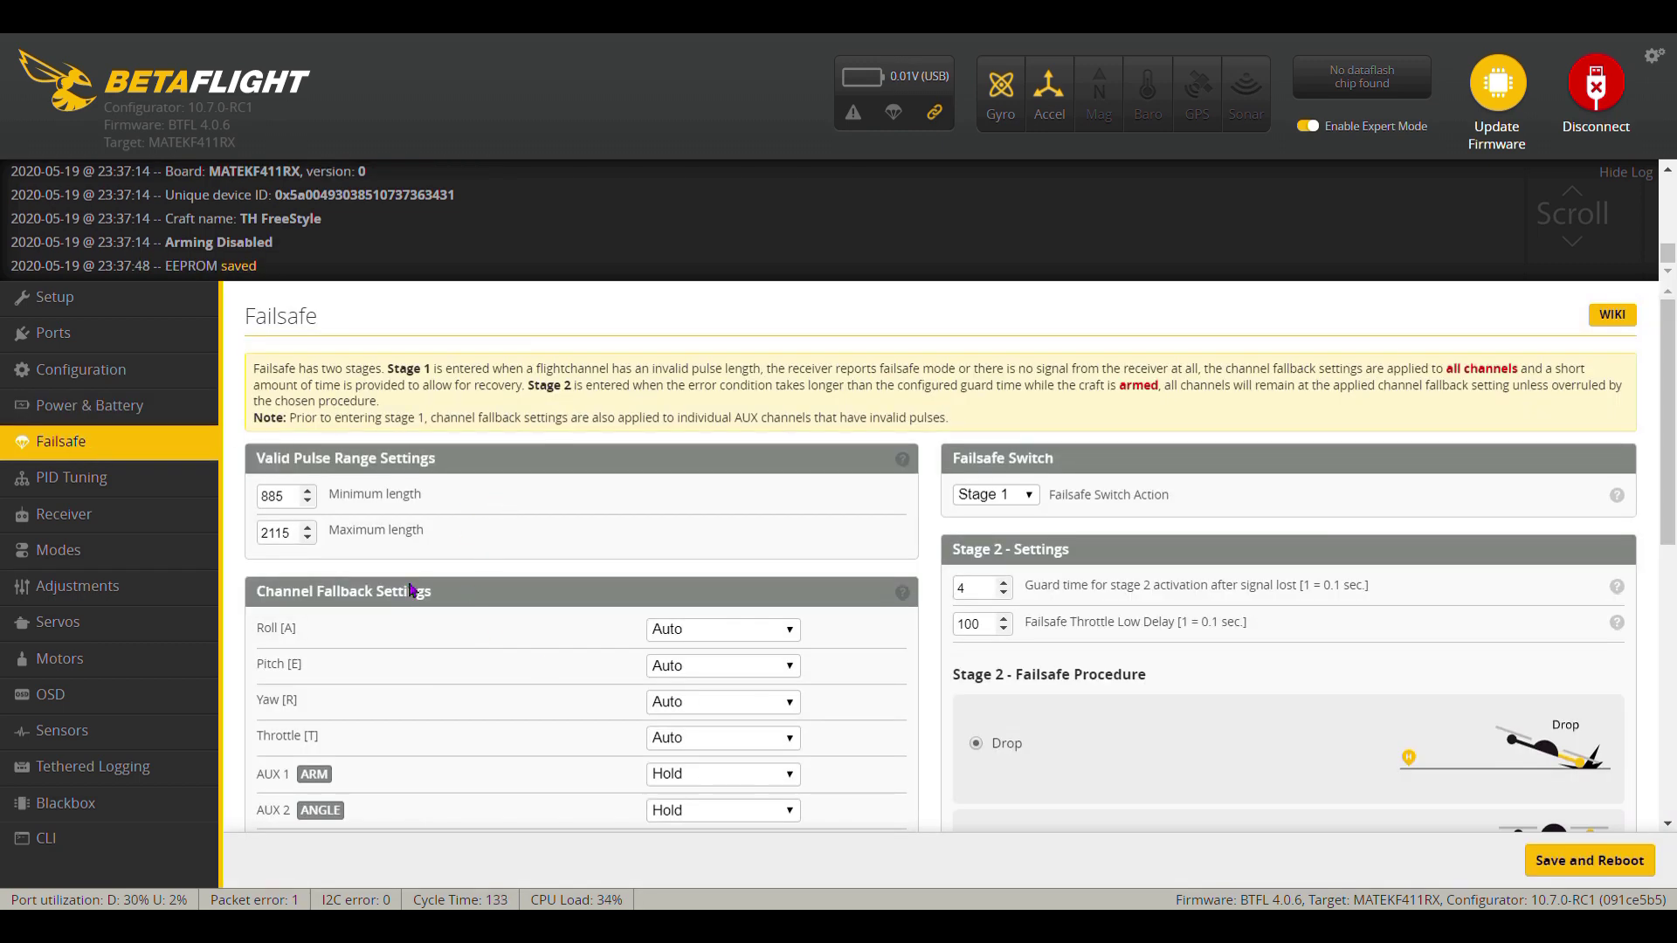
scroll(755, 644, "down", 4)
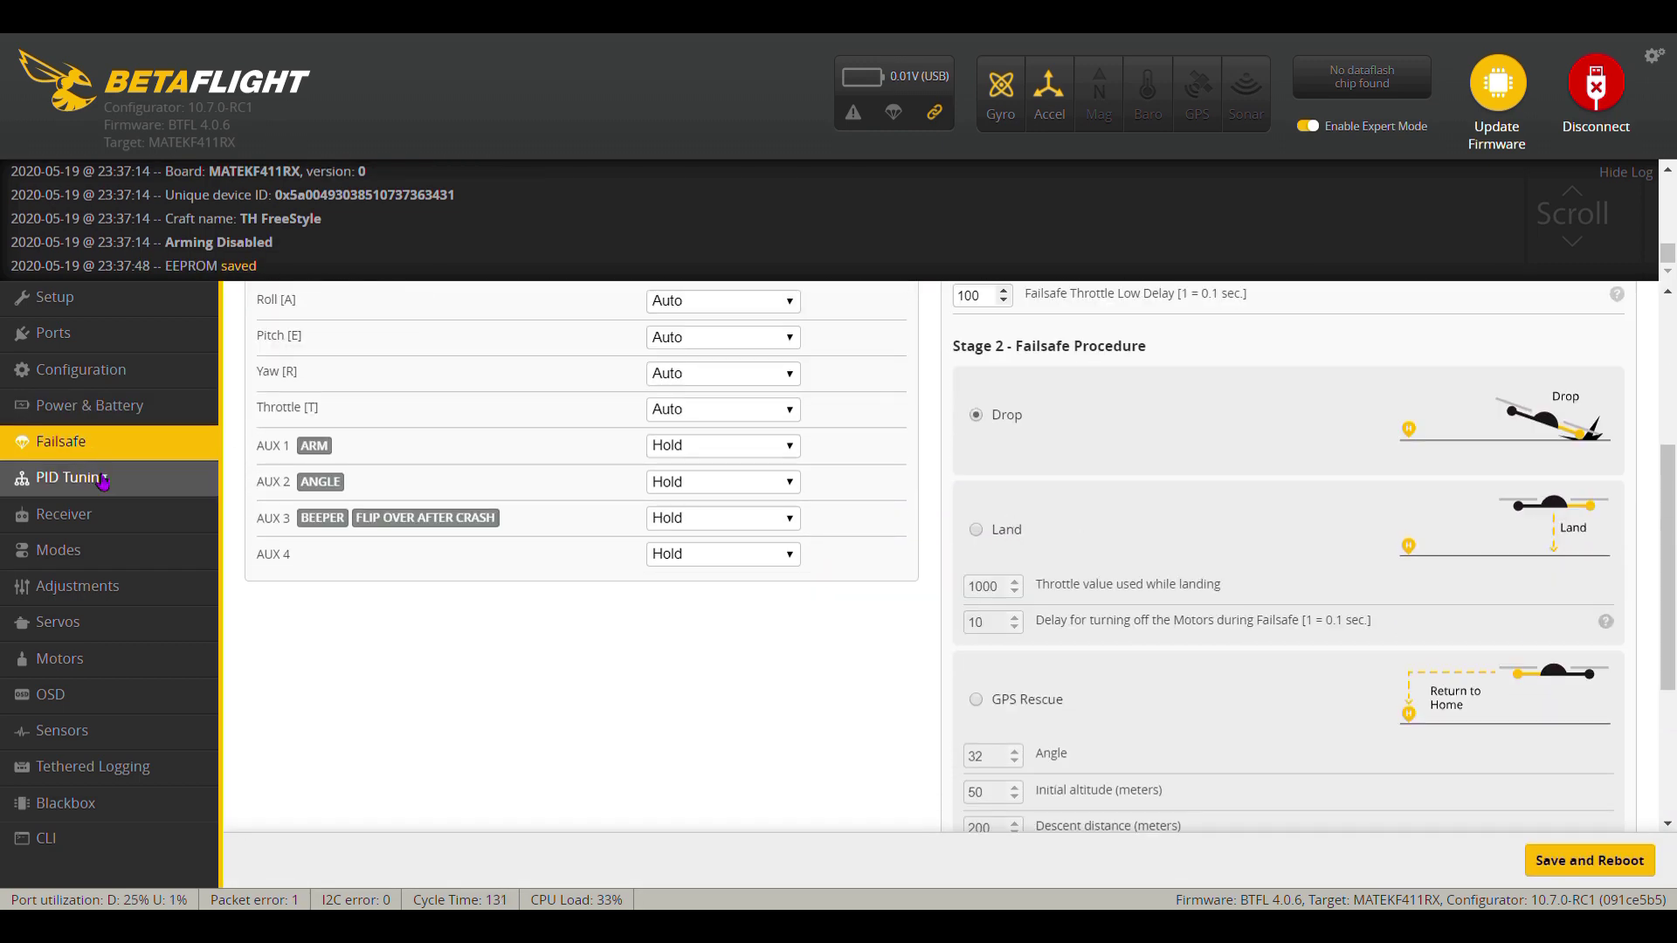
left_click(64, 516)
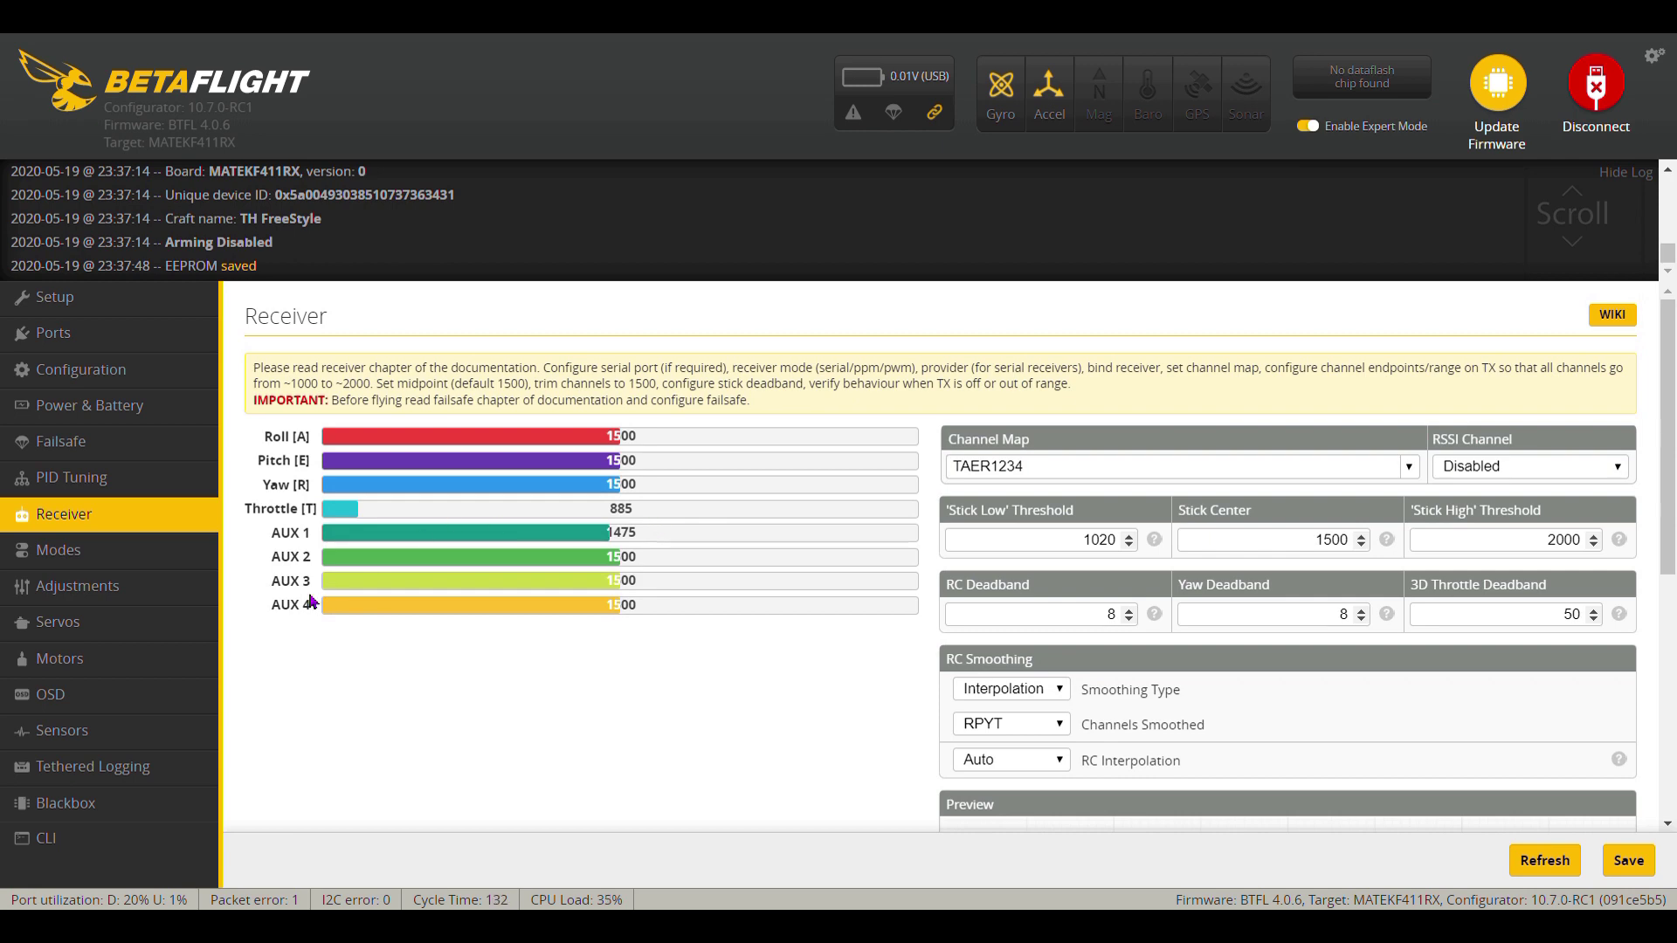
scroll(1047, 544, "down", 1)
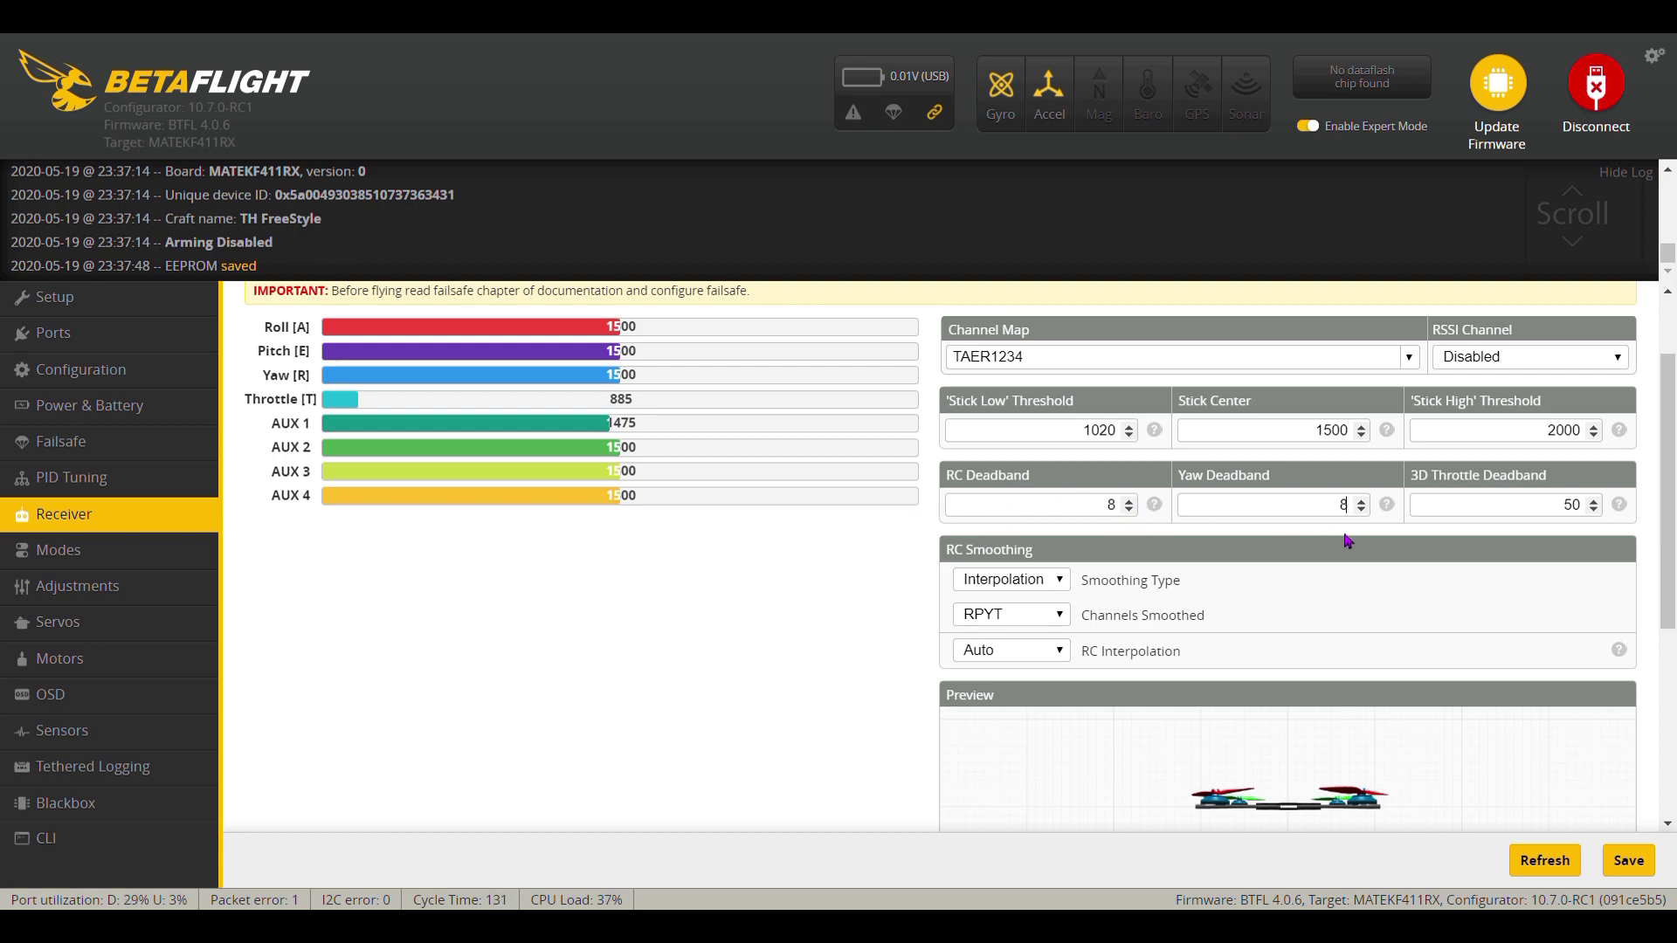
left_click(1630, 862)
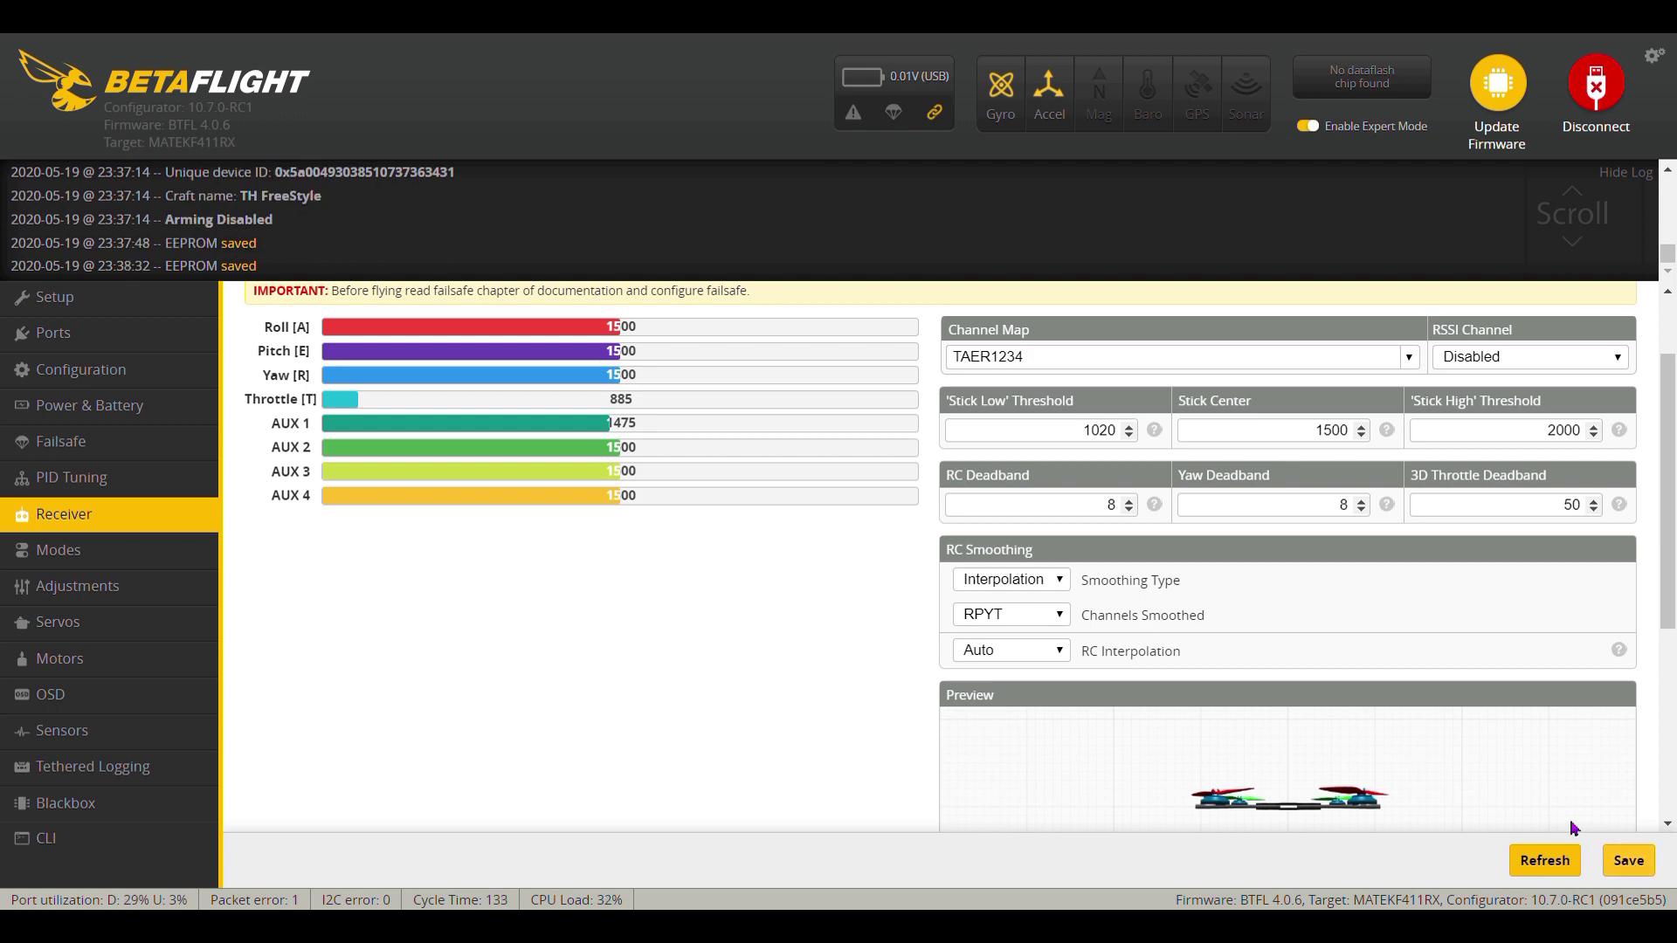
scroll(708, 626, "down", 1)
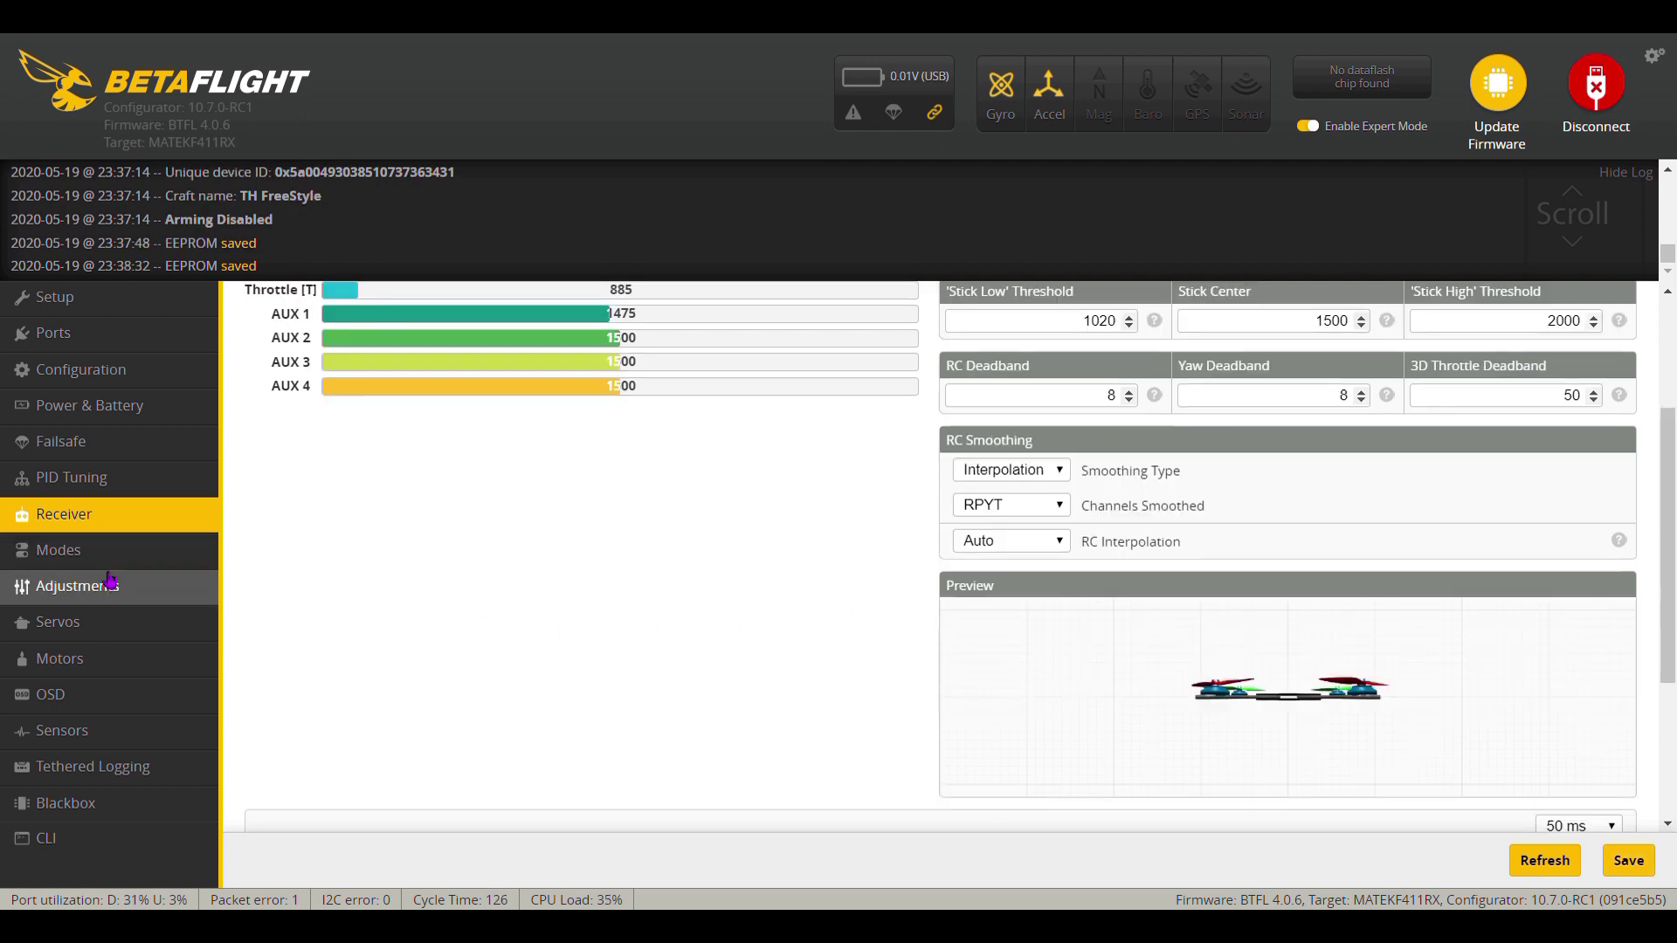
Step: Examine the AUX ranges assigned to the flight modes and the elements enabled in the OSD layout
left_click(97, 557)
scroll(715, 616, "down", 2)
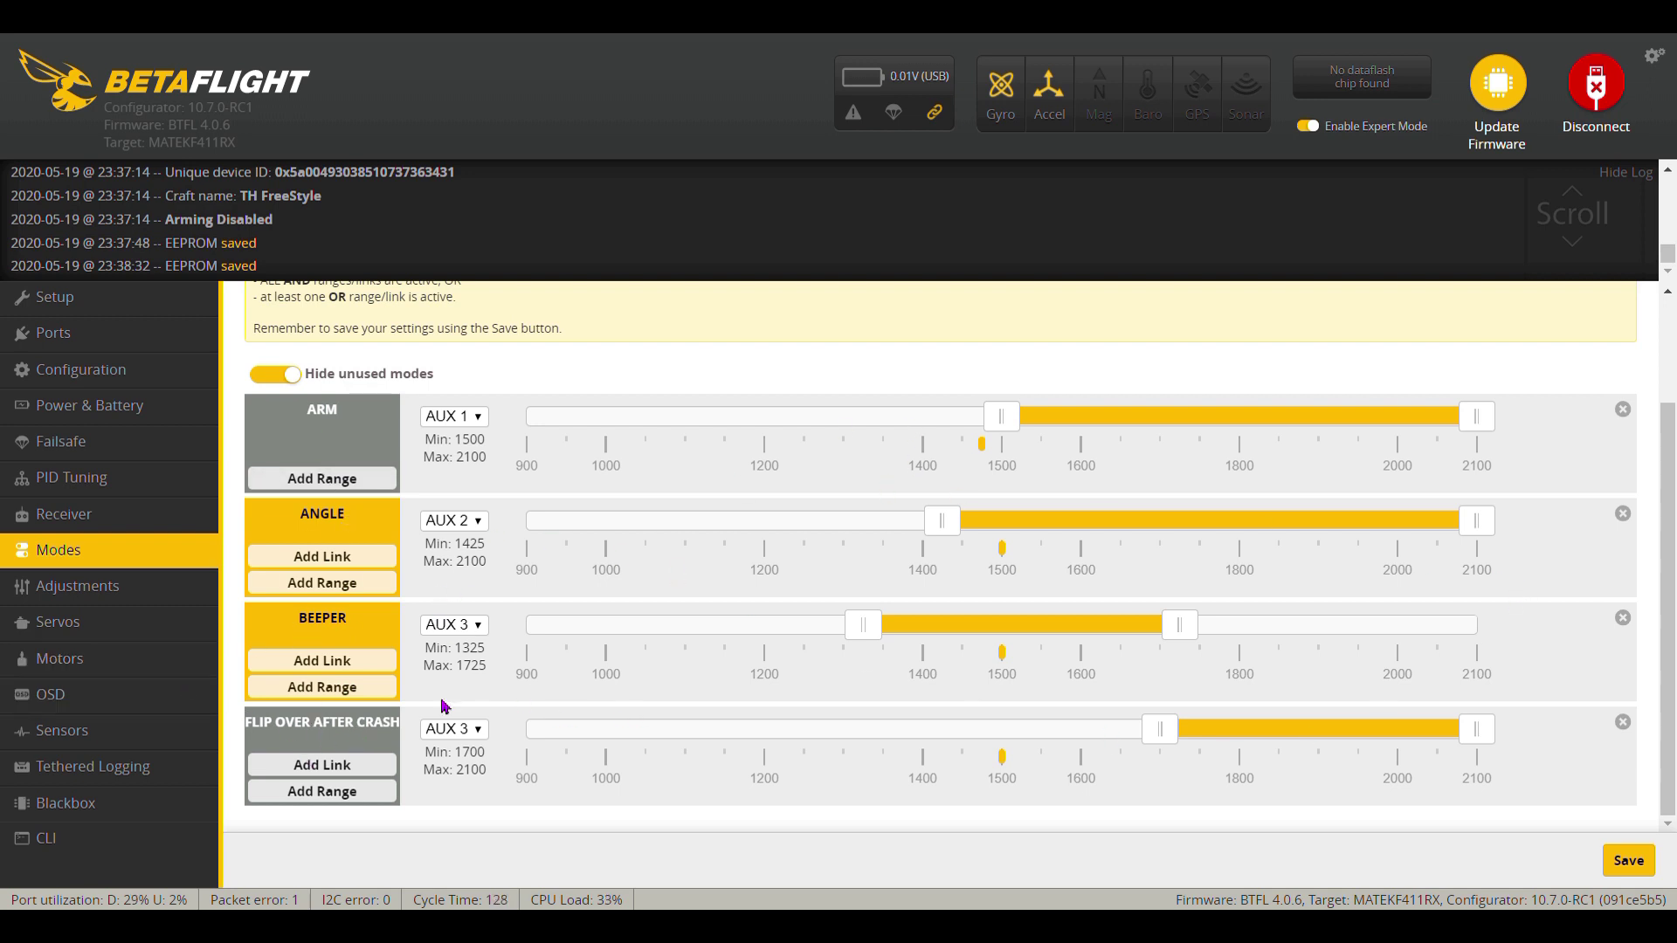
left_click(95, 695)
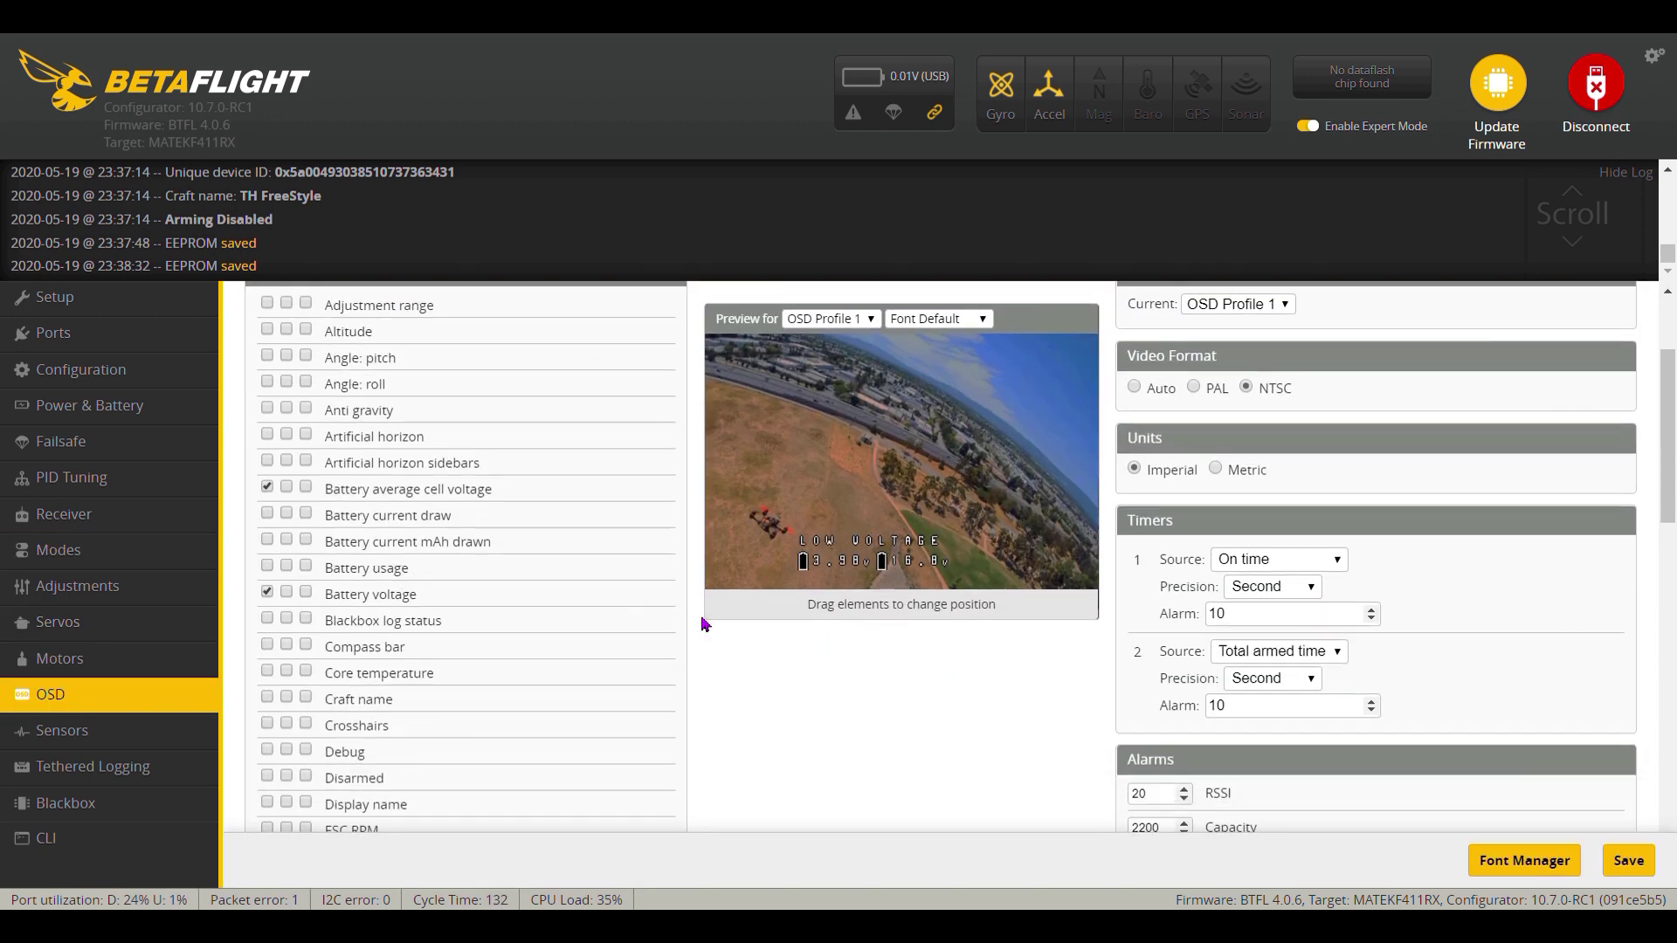
scroll(701, 615, "down", 1)
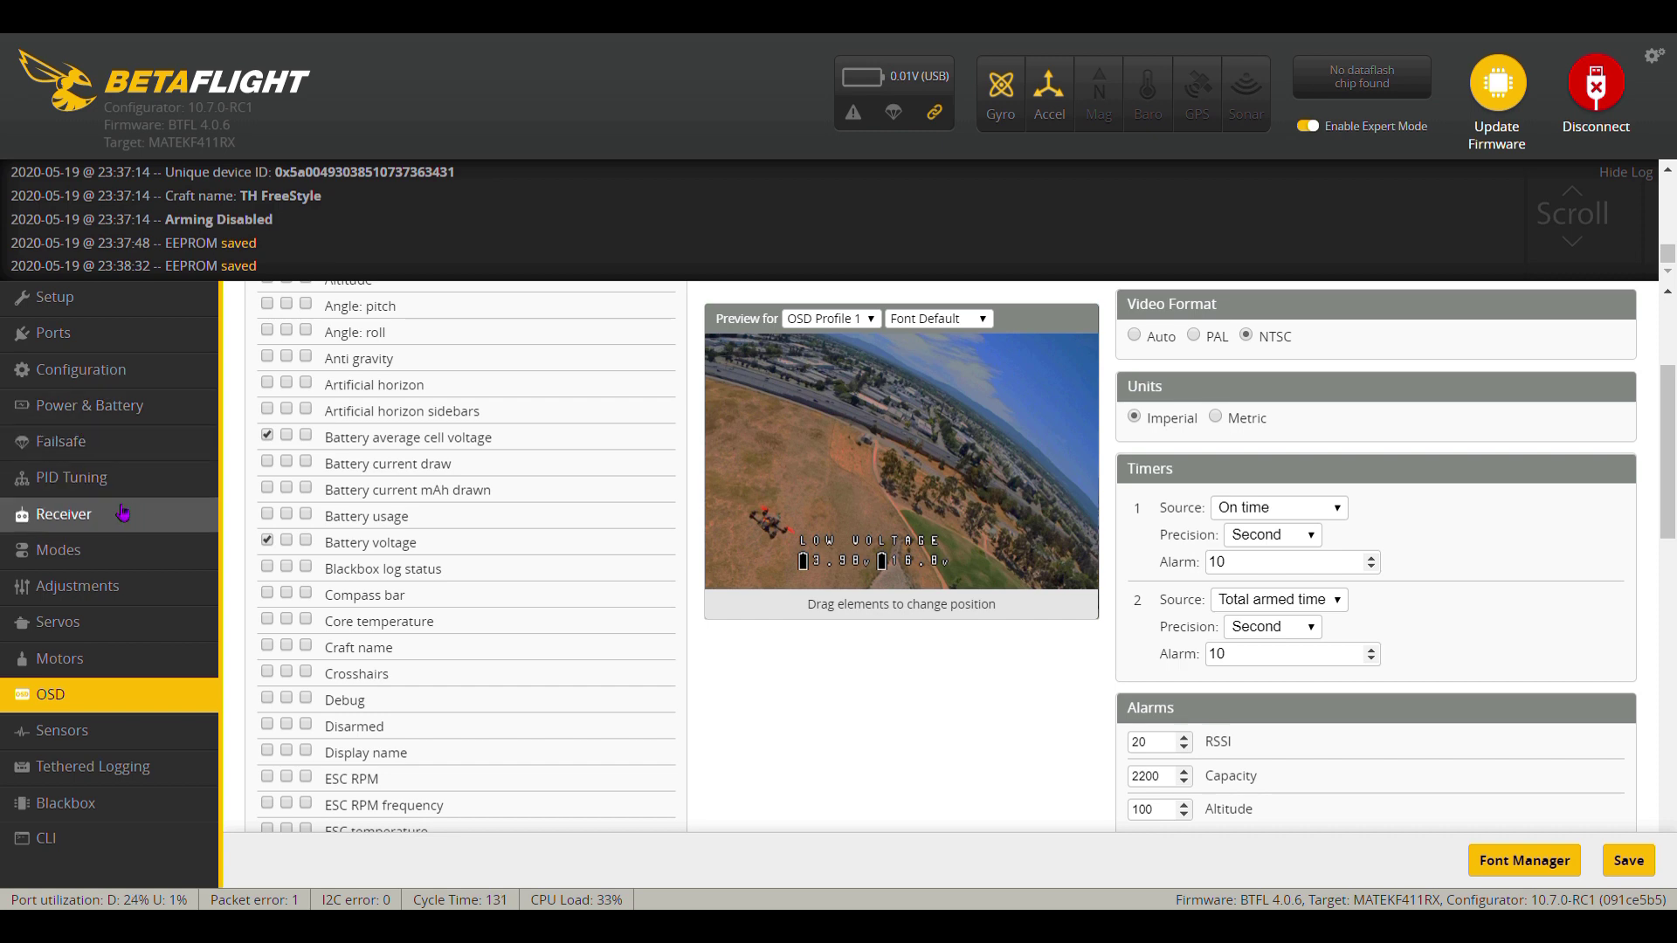
Step: Examine the roll, pitch and yaw PID gains and the PID controller settings of Profile 1
left_click(108, 474)
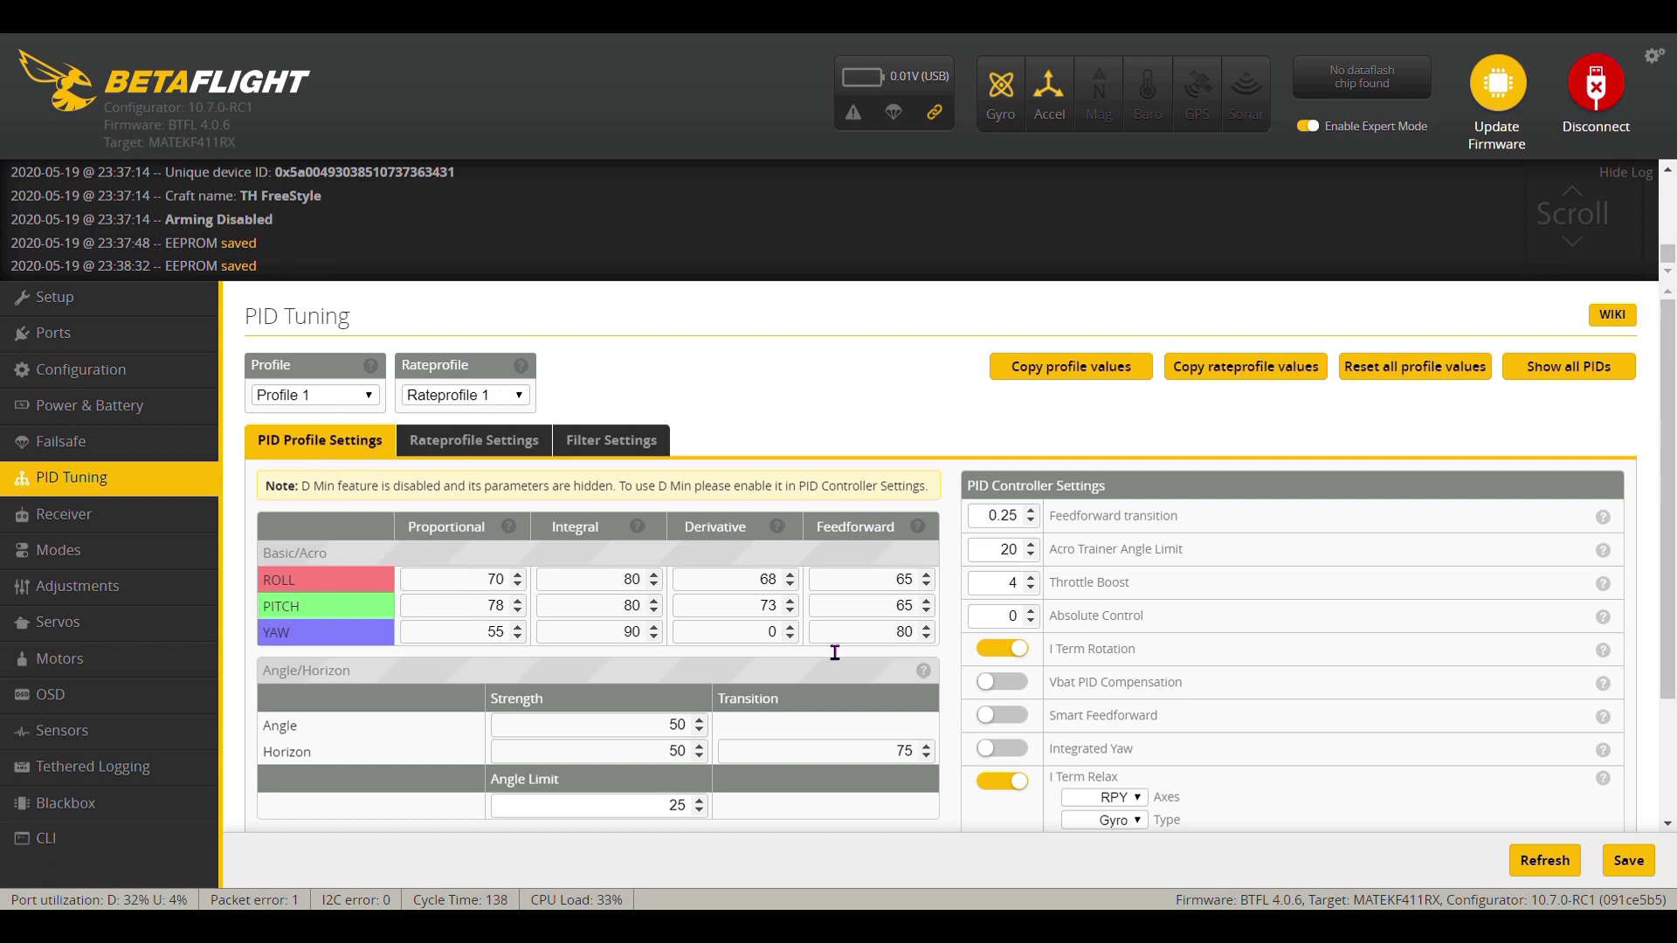
scroll(846, 616, "down", 2)
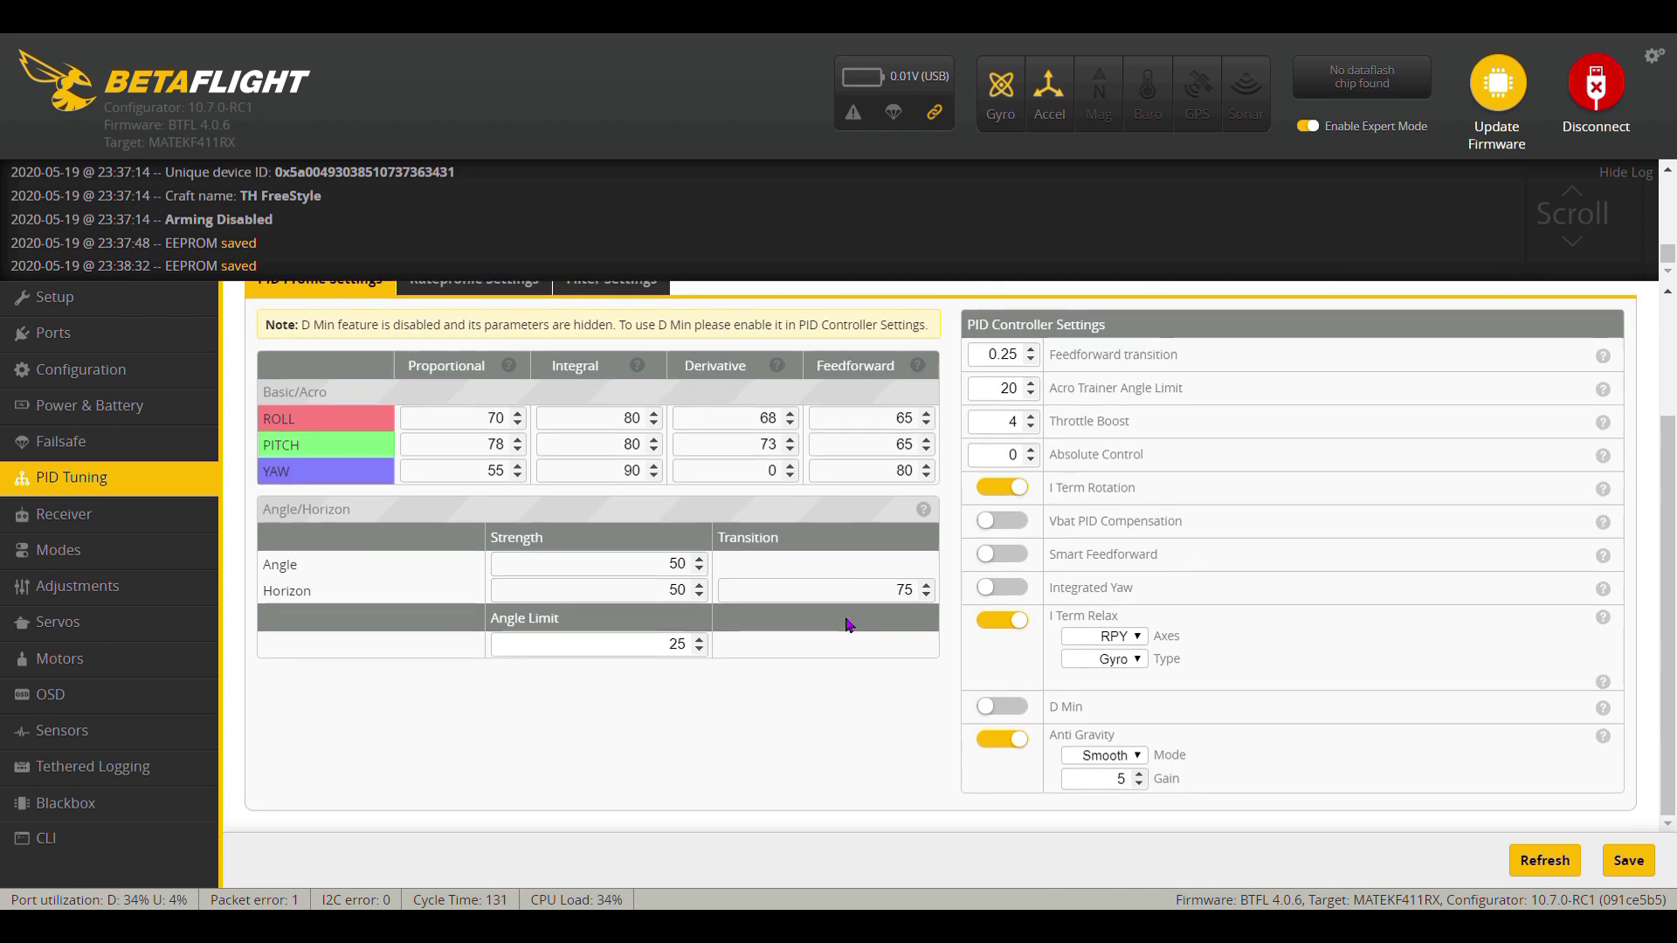
scroll(712, 611, "up", 1)
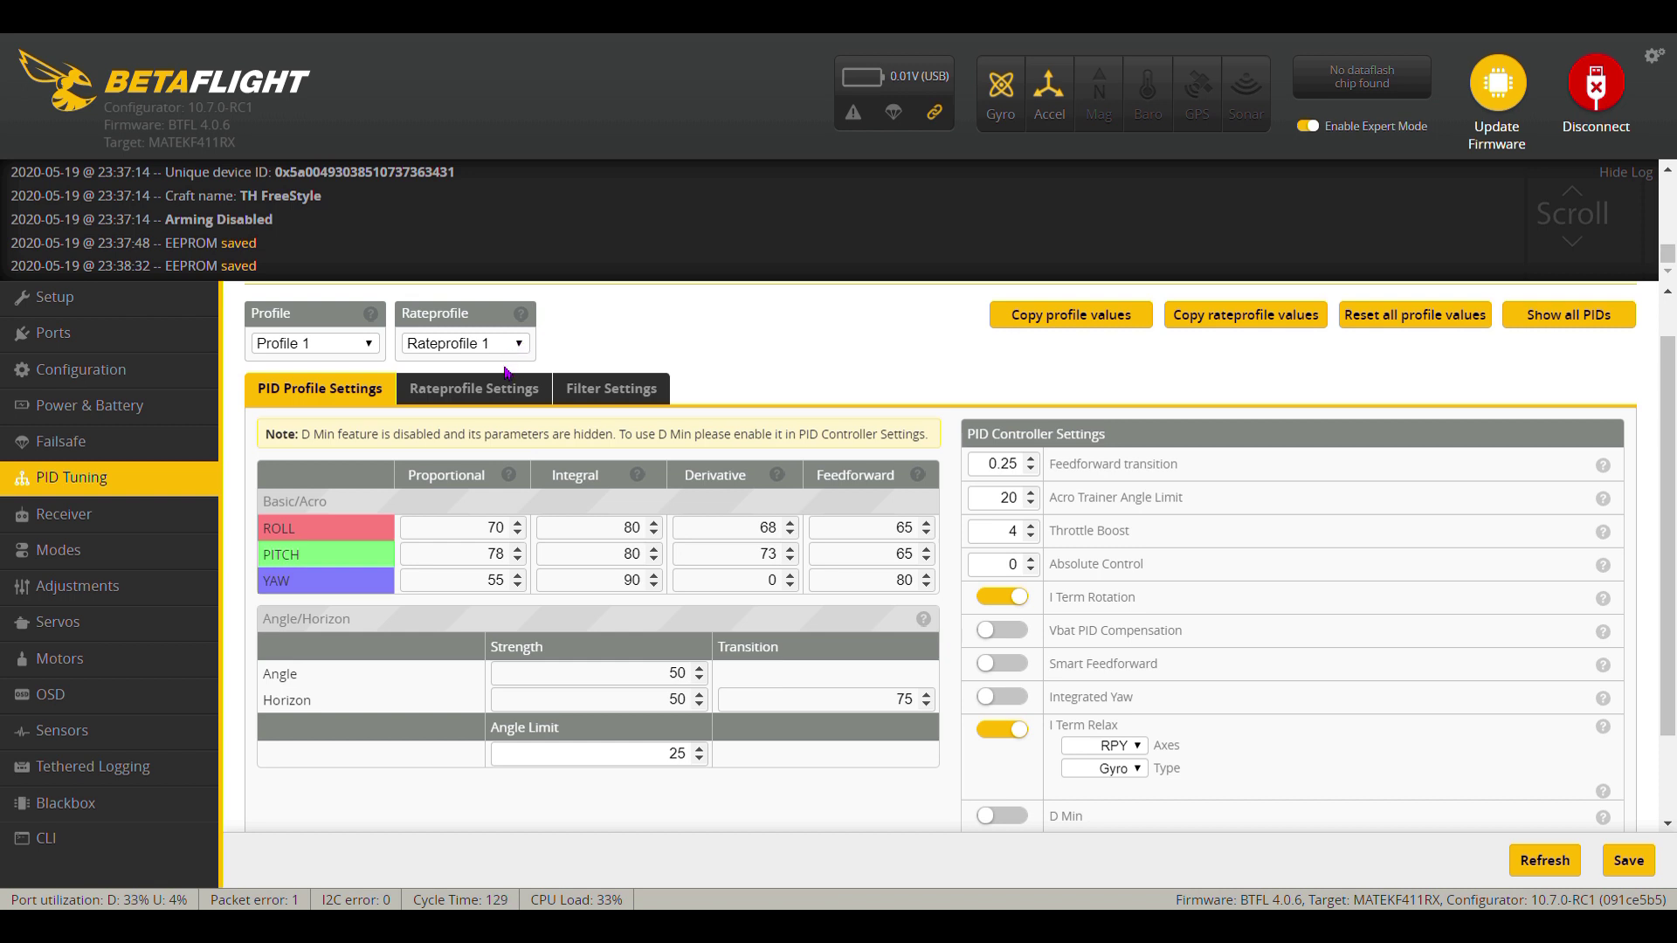
Step: Look through Rateprofiles 2 to 6, reselect Rateprofile 1 and save the PID tuning settings
left_click(464, 400)
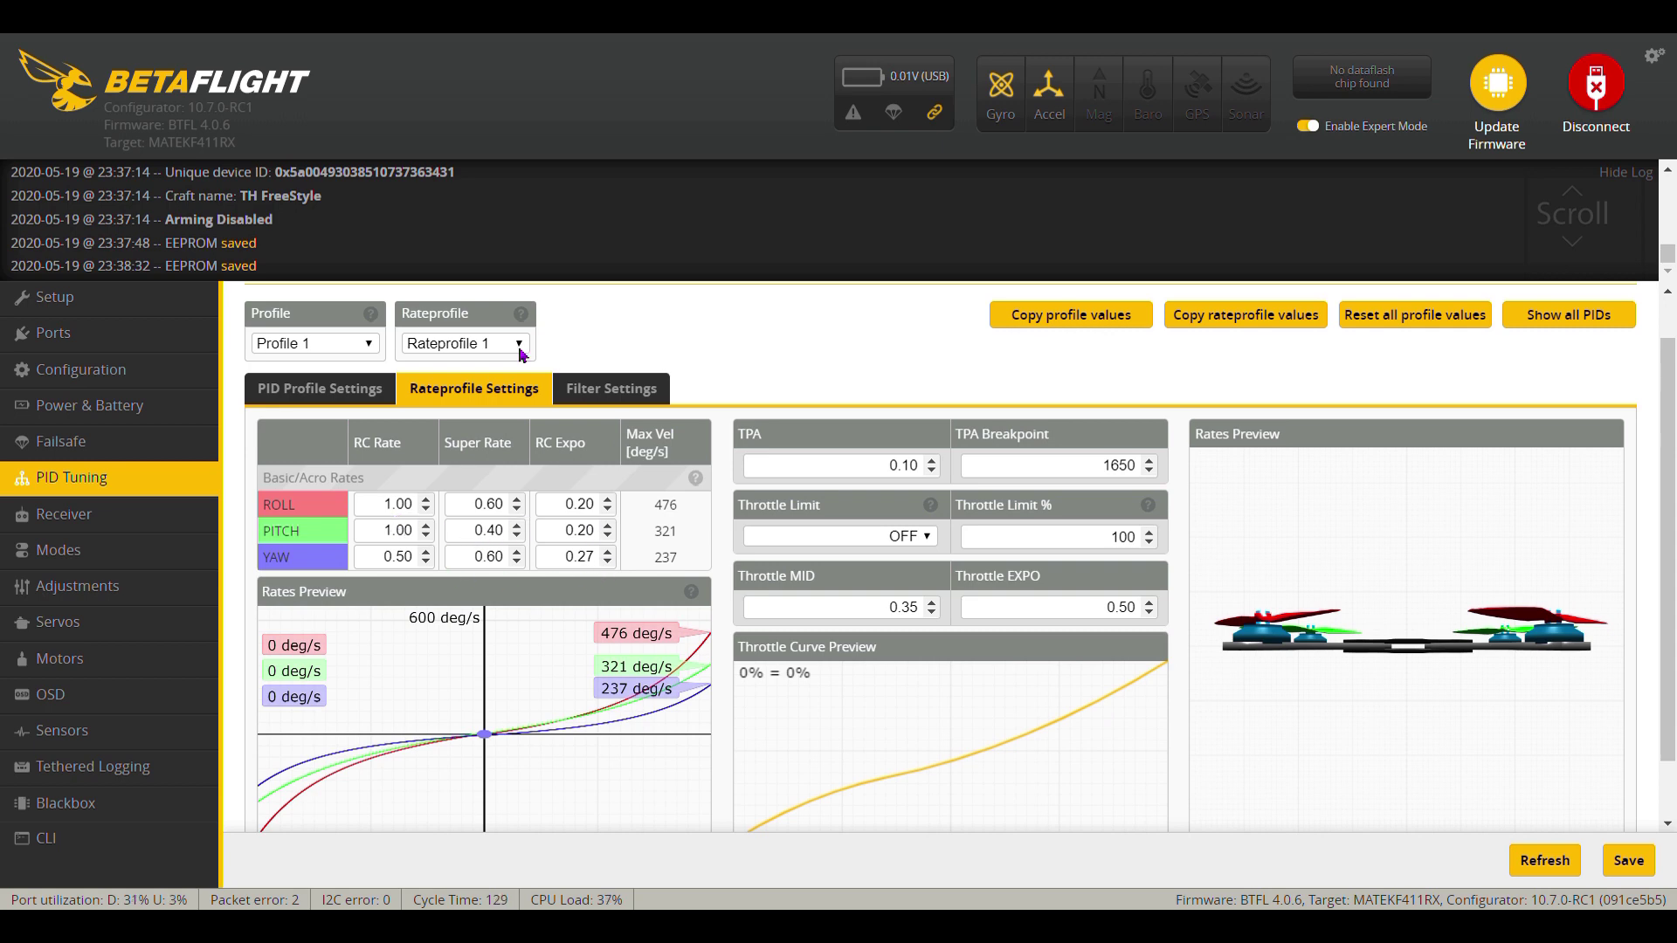
left_click(500, 381)
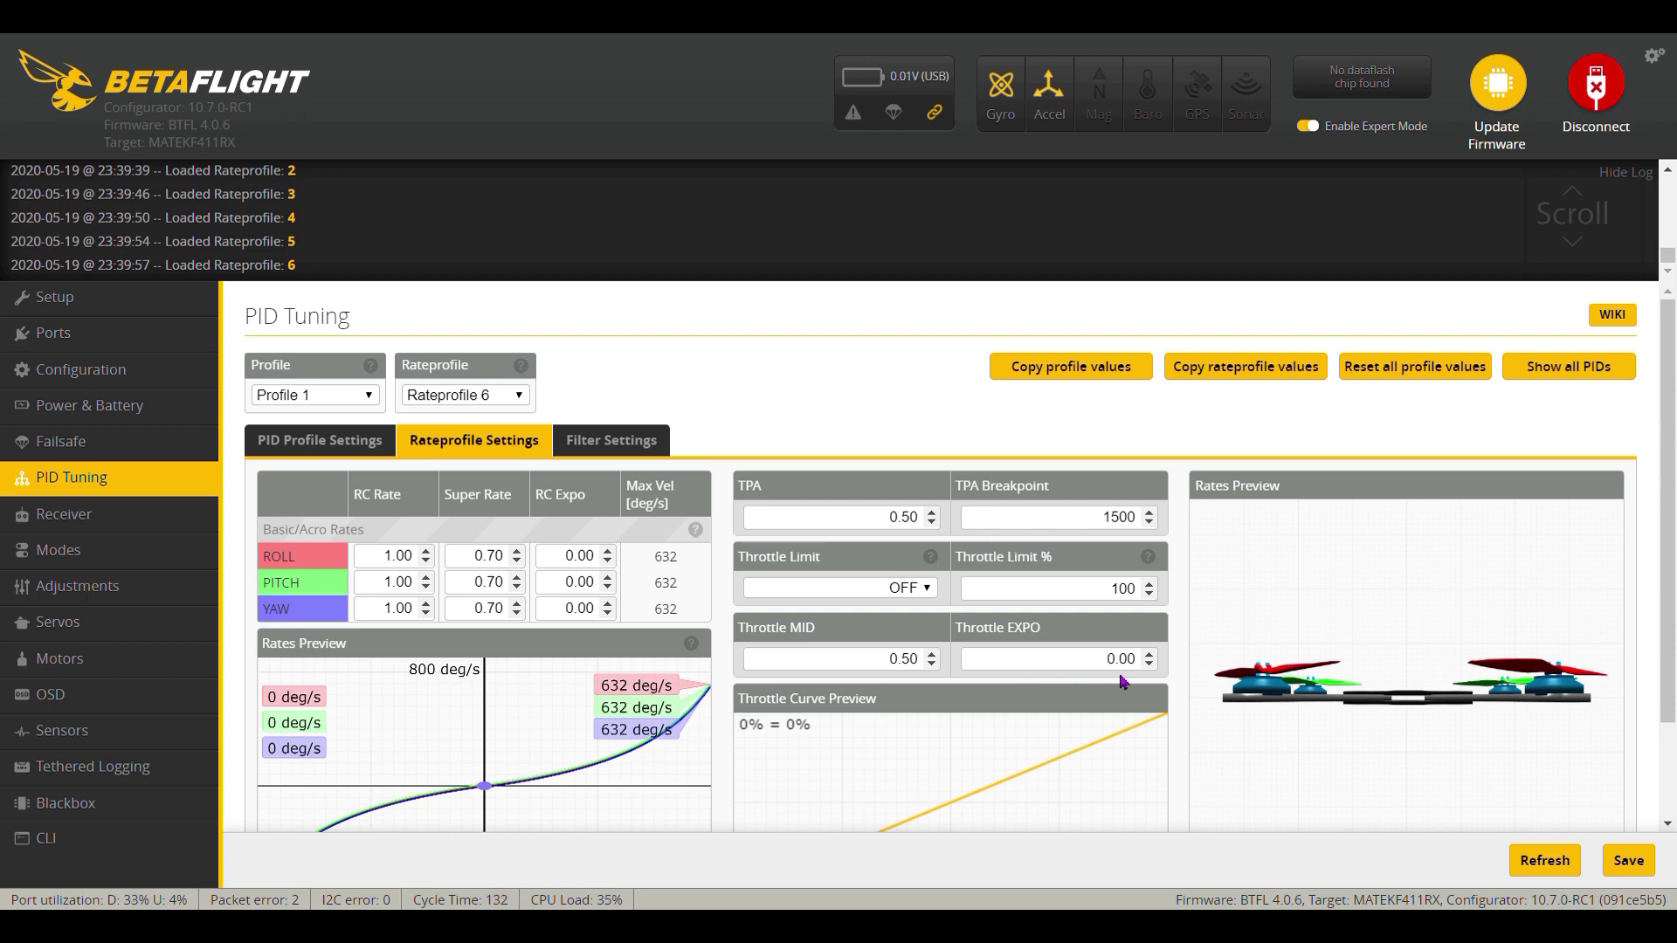
left_click(496, 397)
left_click(506, 418)
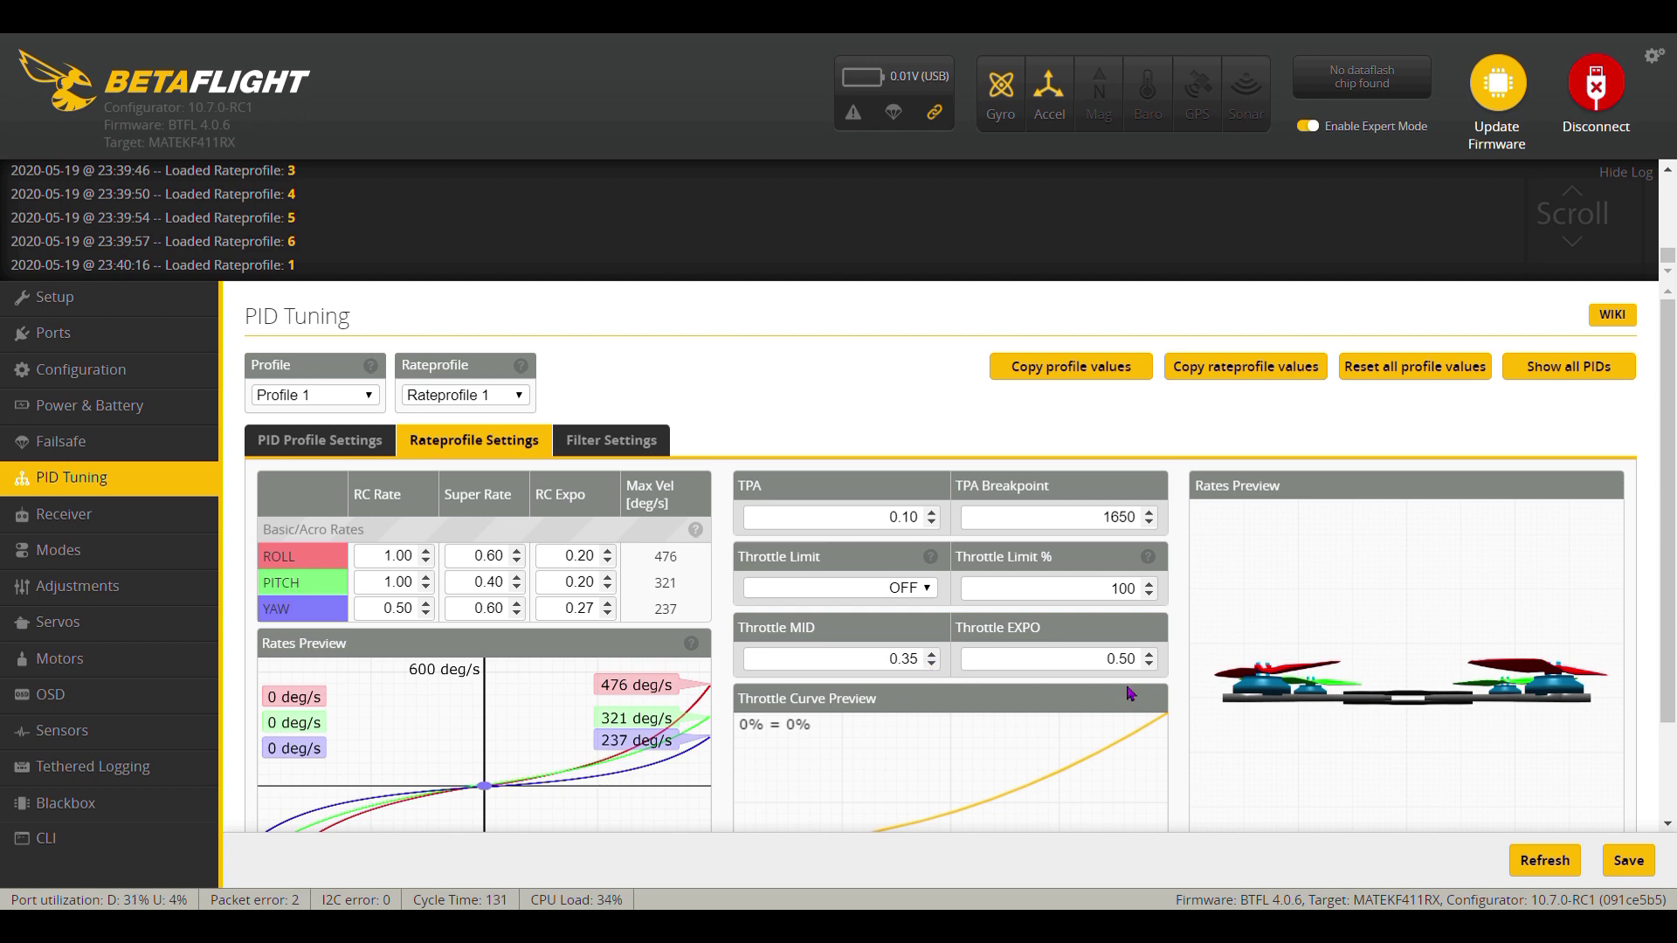
scroll(1129, 695, "down", 2)
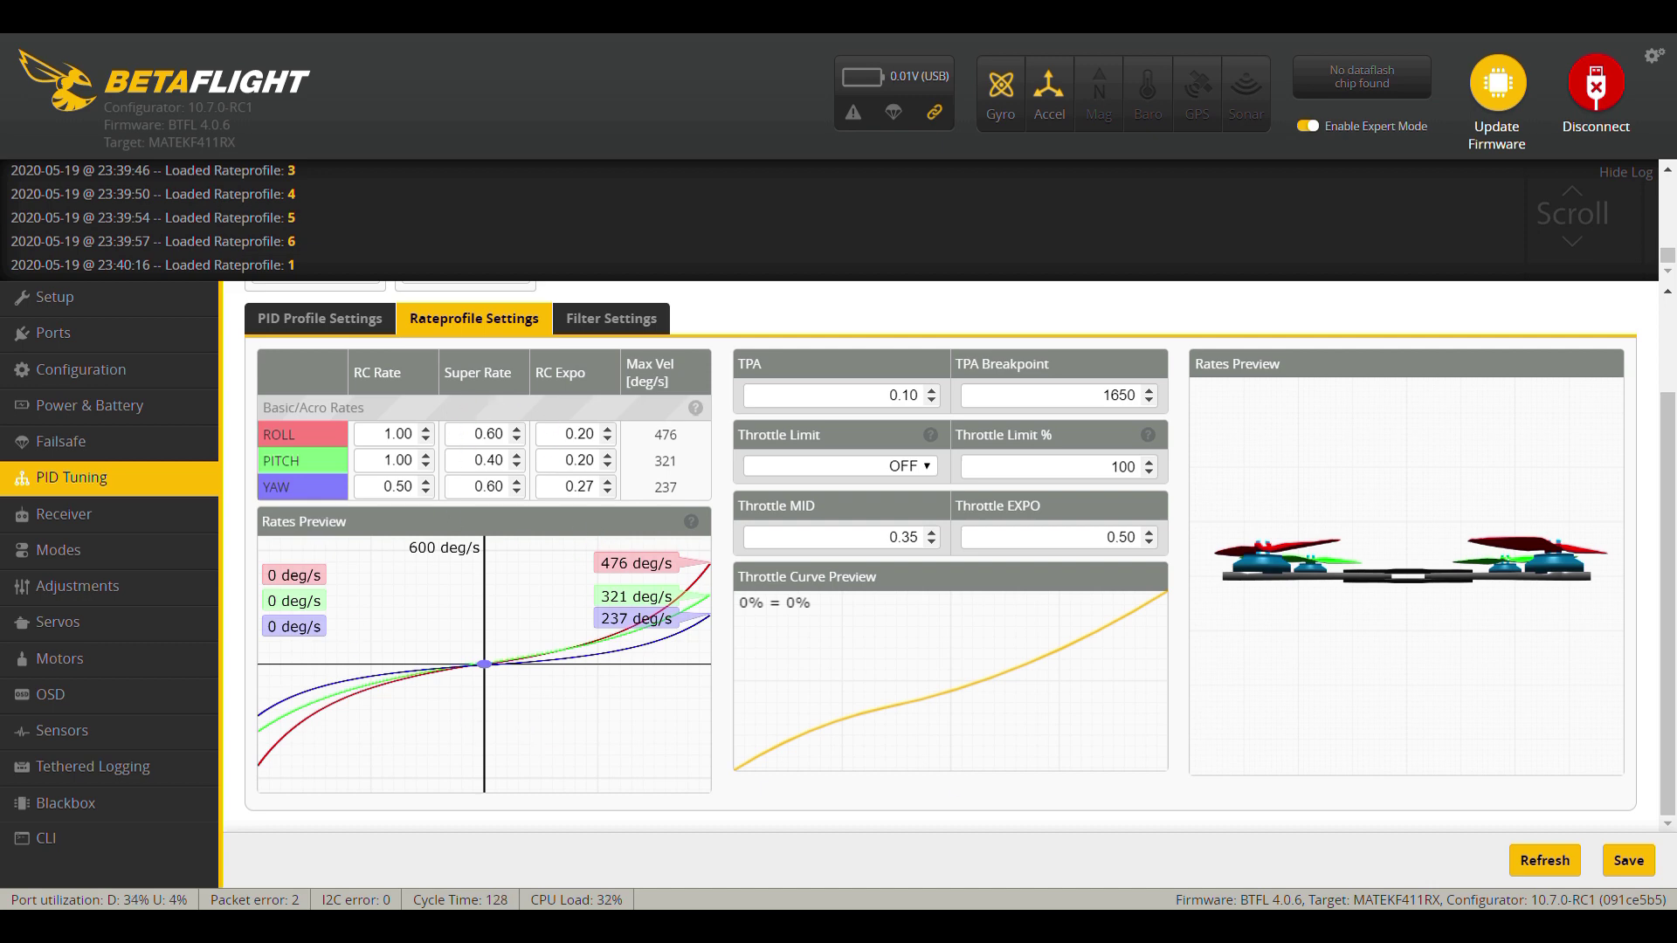
left_click(1633, 863)
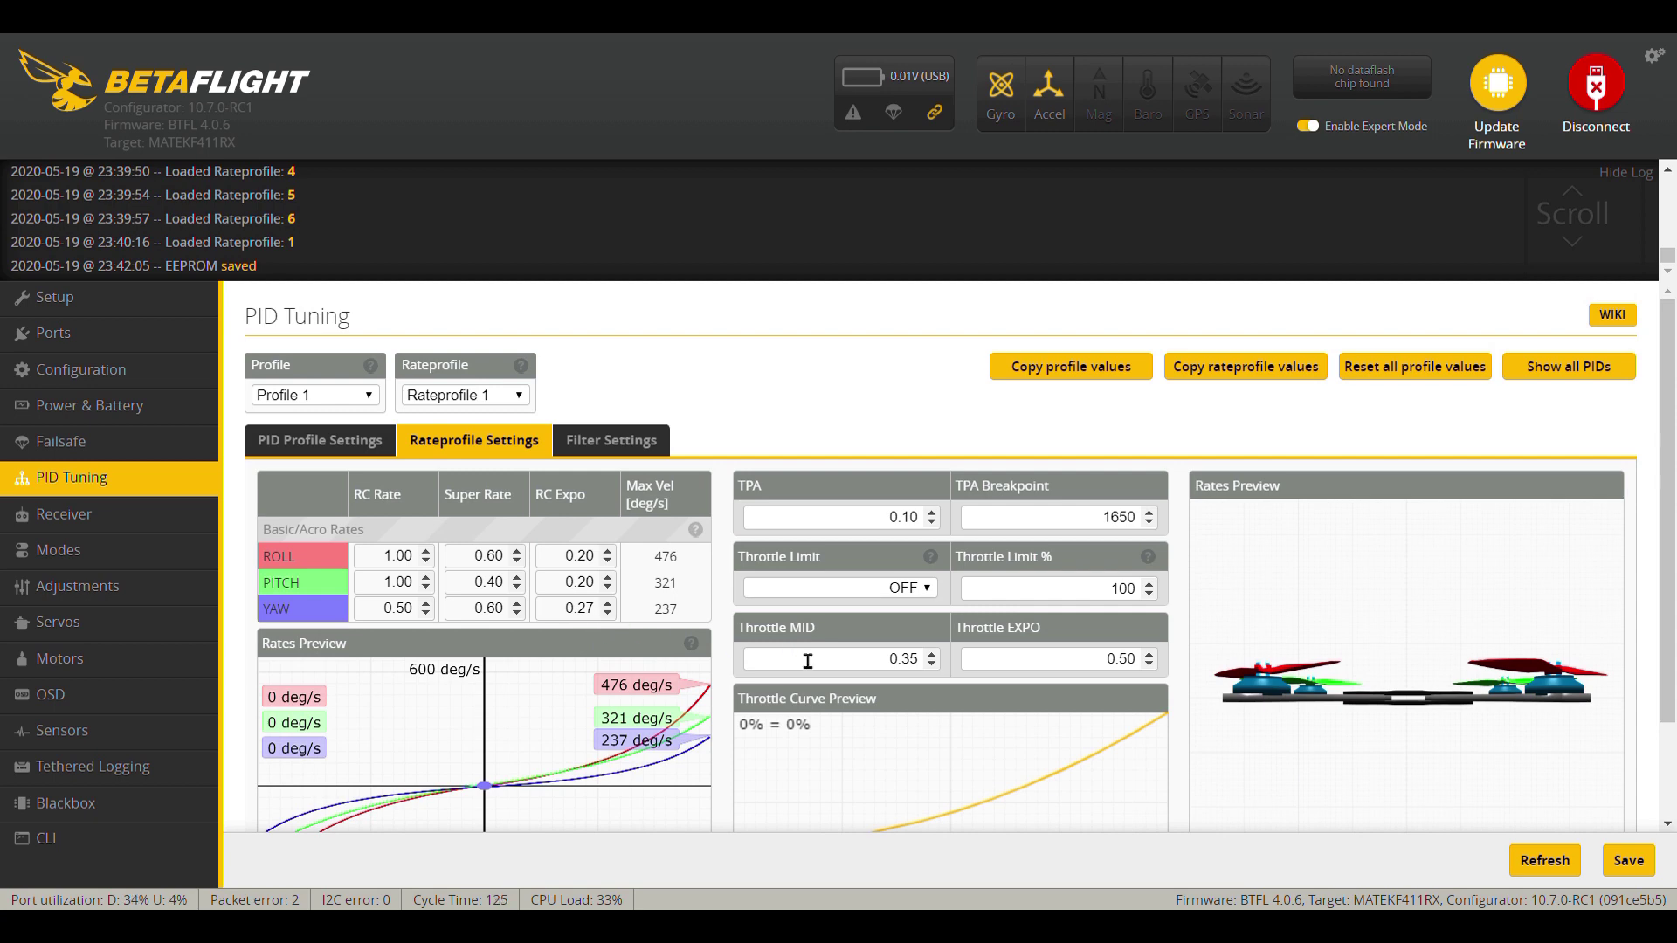
Step: Review the rates and throttle curve of Rateprofile 1 and return to the PID profile gains
scroll(808, 657, "down", 3)
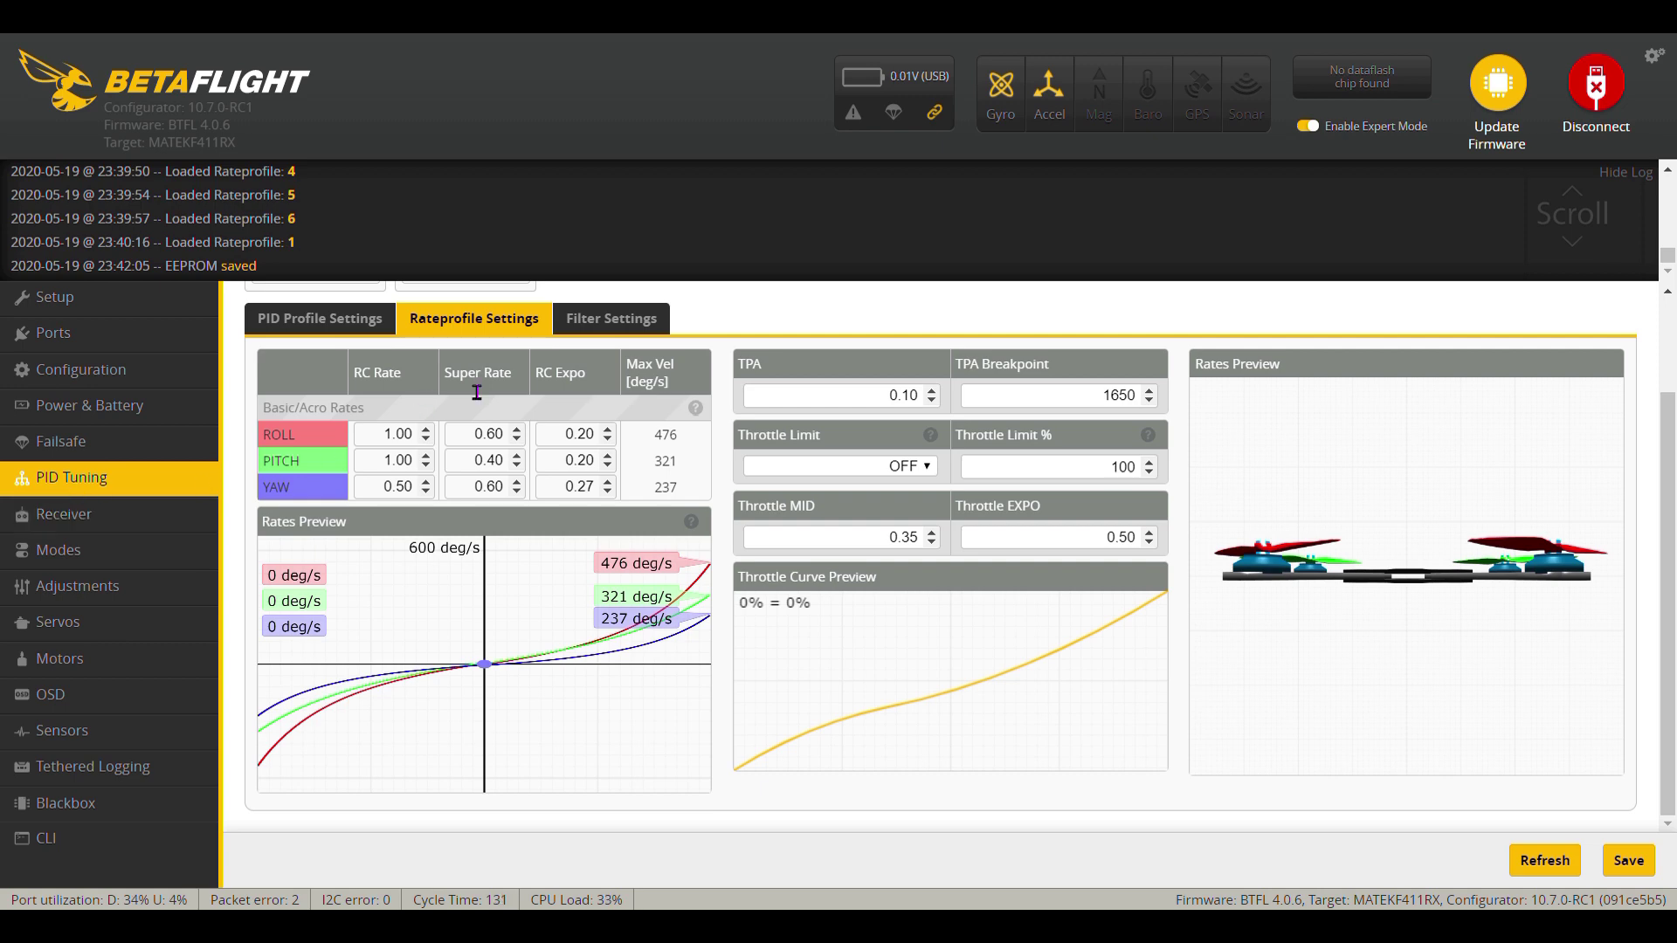
scroll(537, 476, "up", 2)
left_click(347, 440)
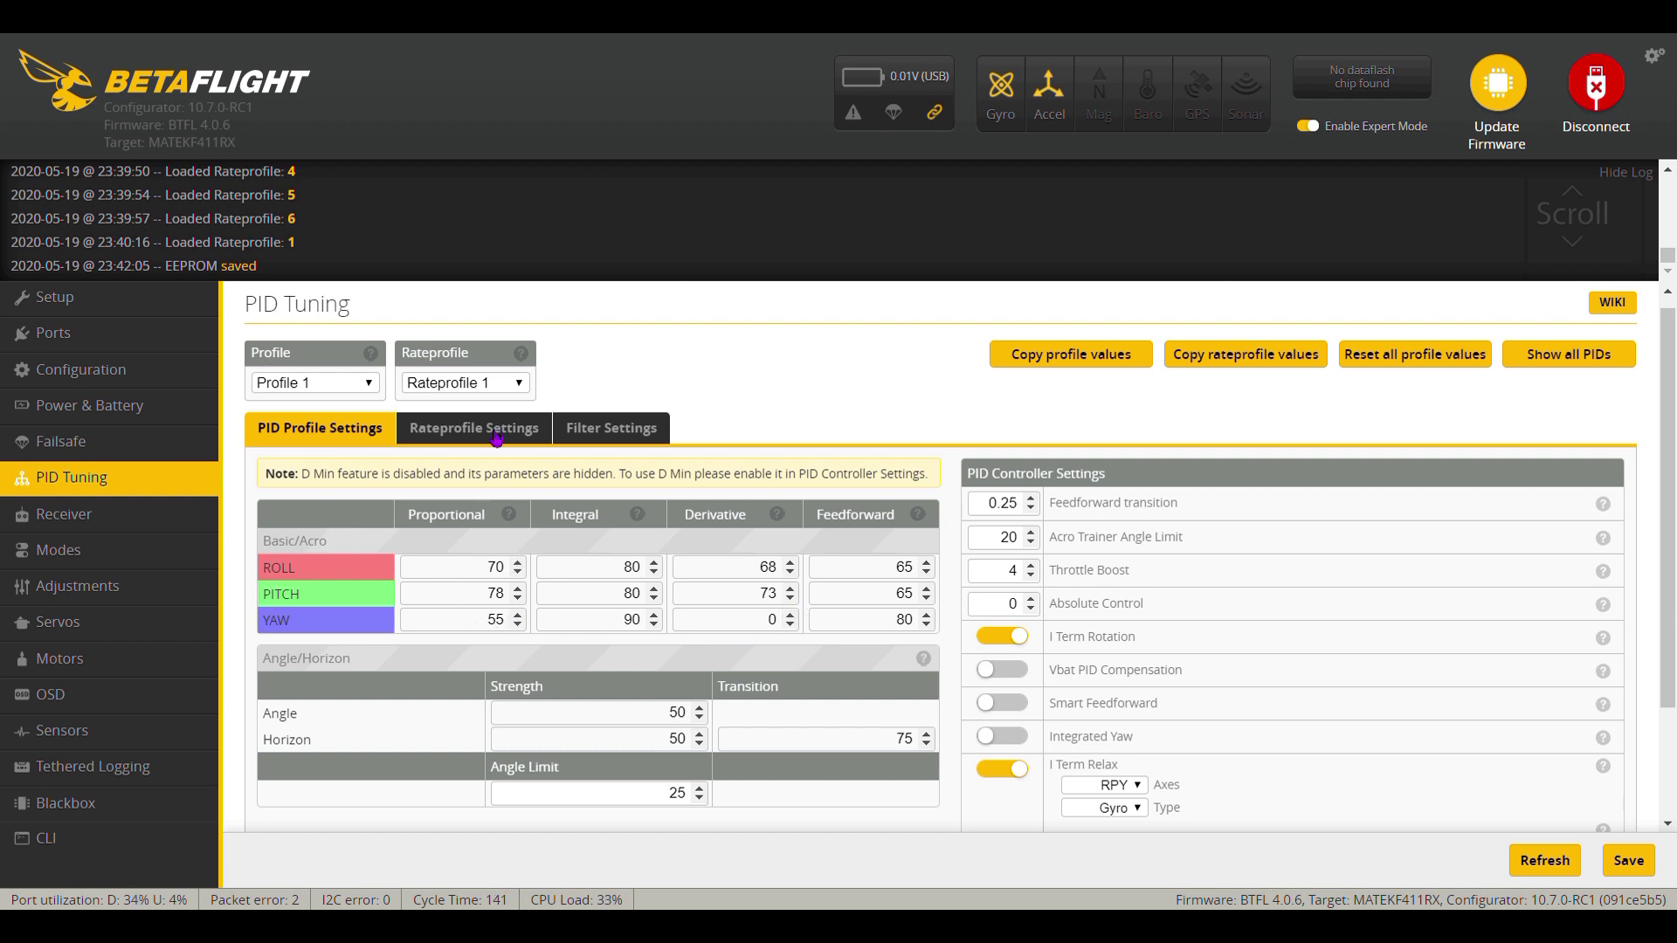
Step: Compare the rates of Rateprofile 2 with those of Rateprofile 1, ending with Rateprofile 1 selected
left_click(495, 439)
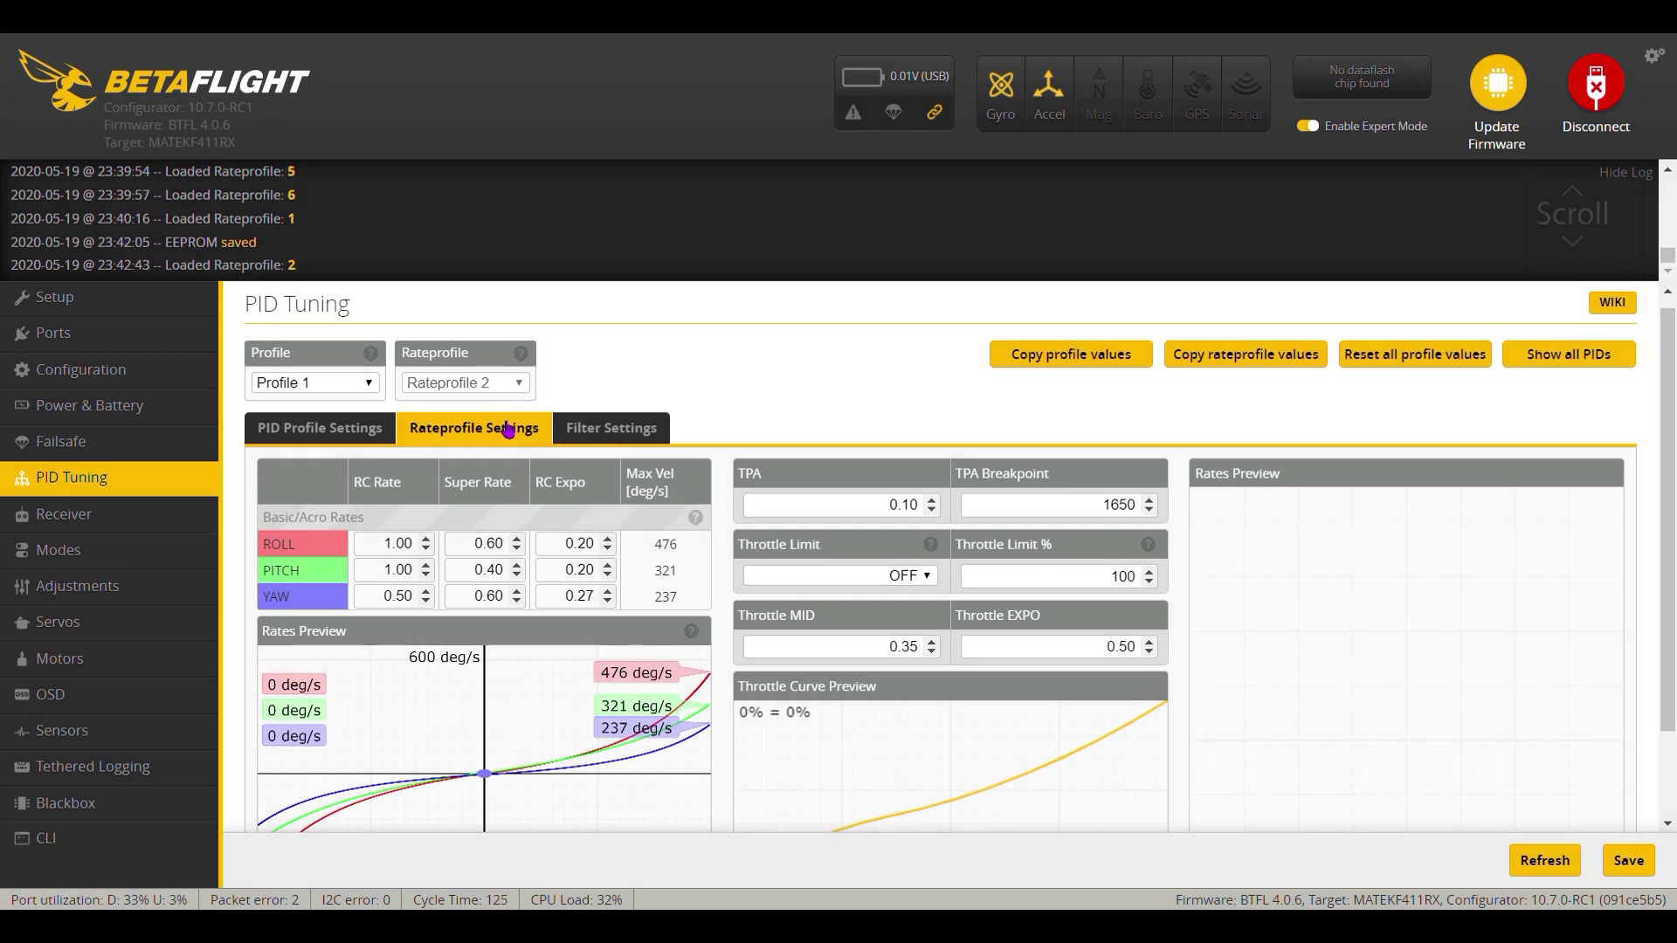
left_click(516, 424)
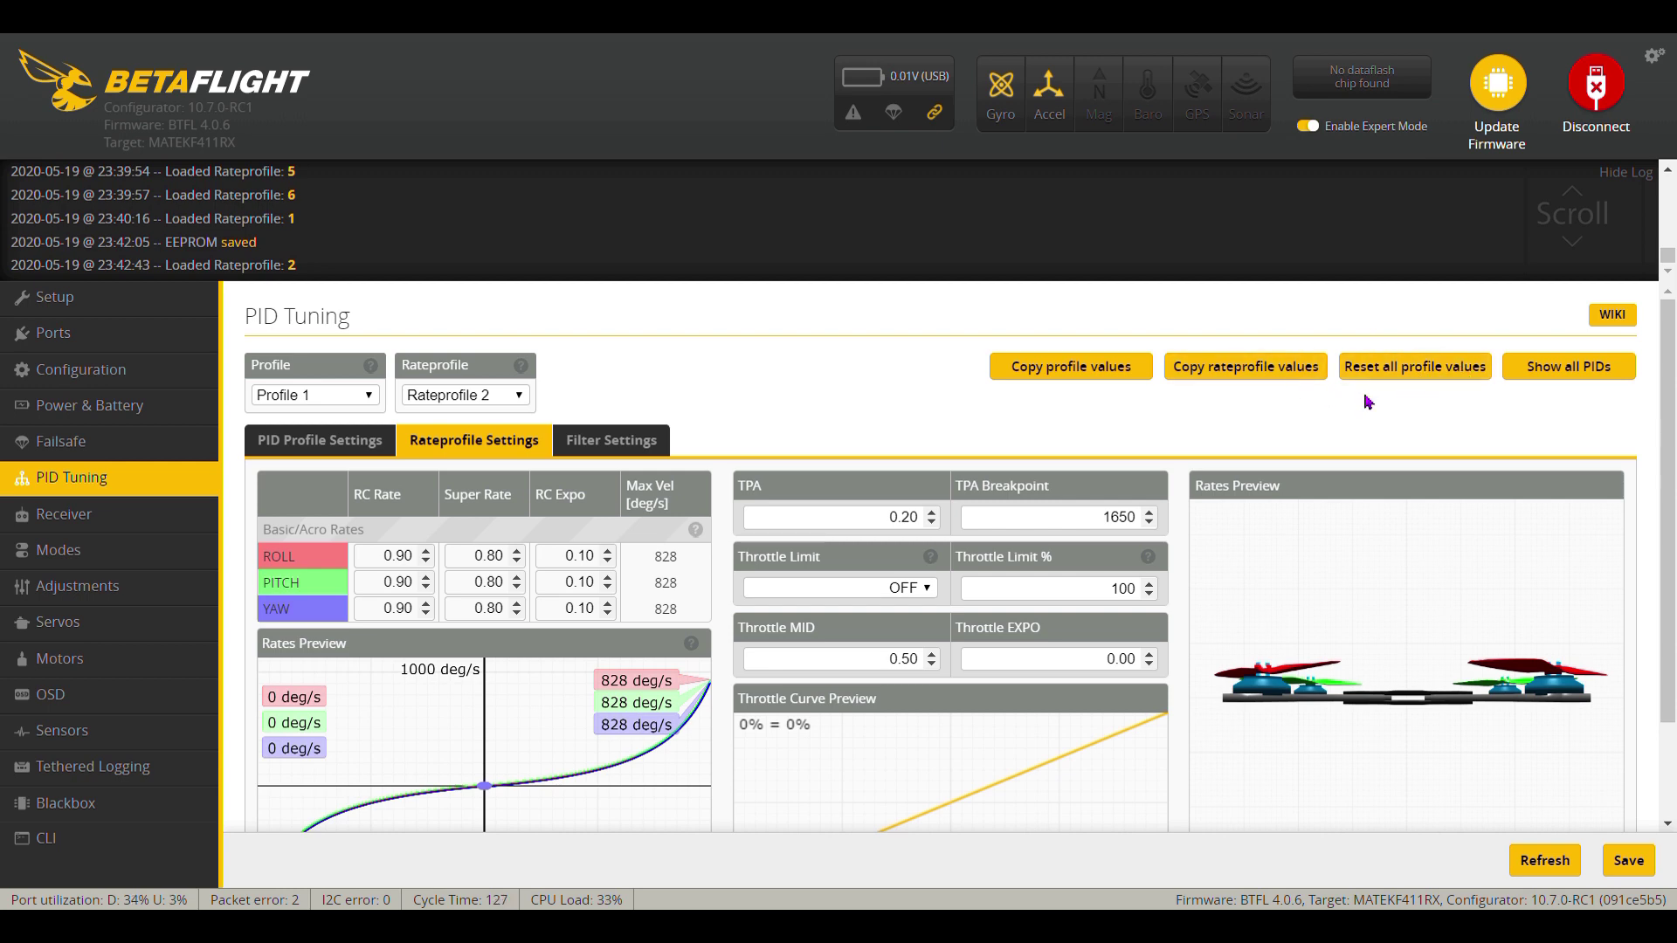
left_click(504, 406)
left_click(496, 423)
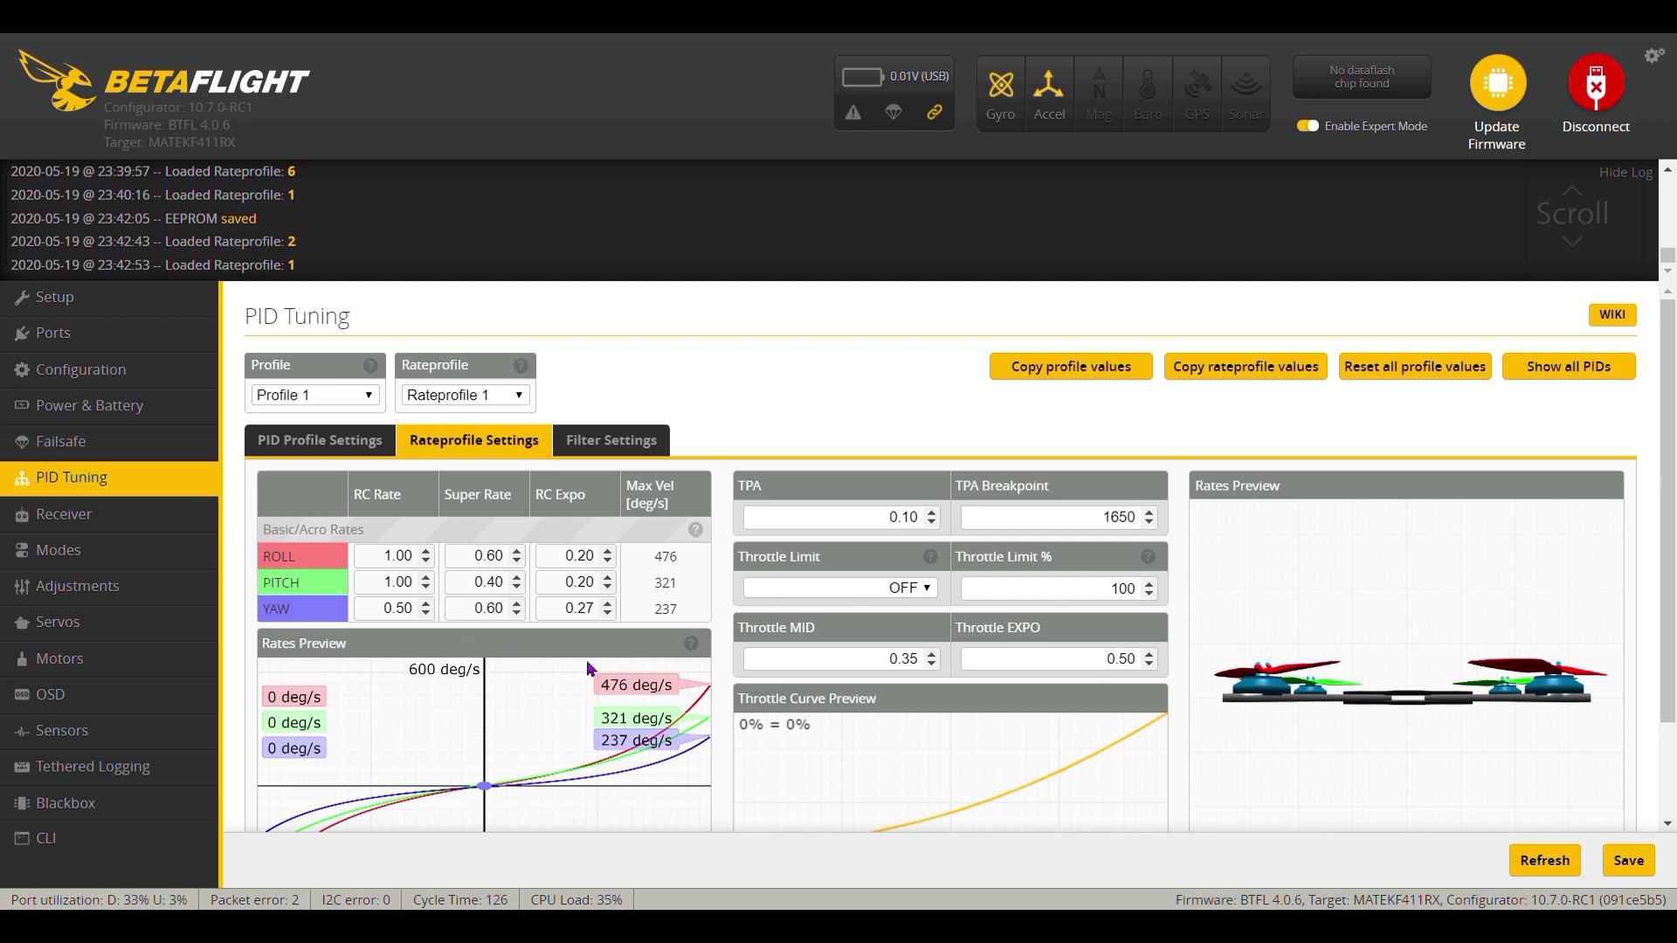
scroll(590, 648, "down", 2)
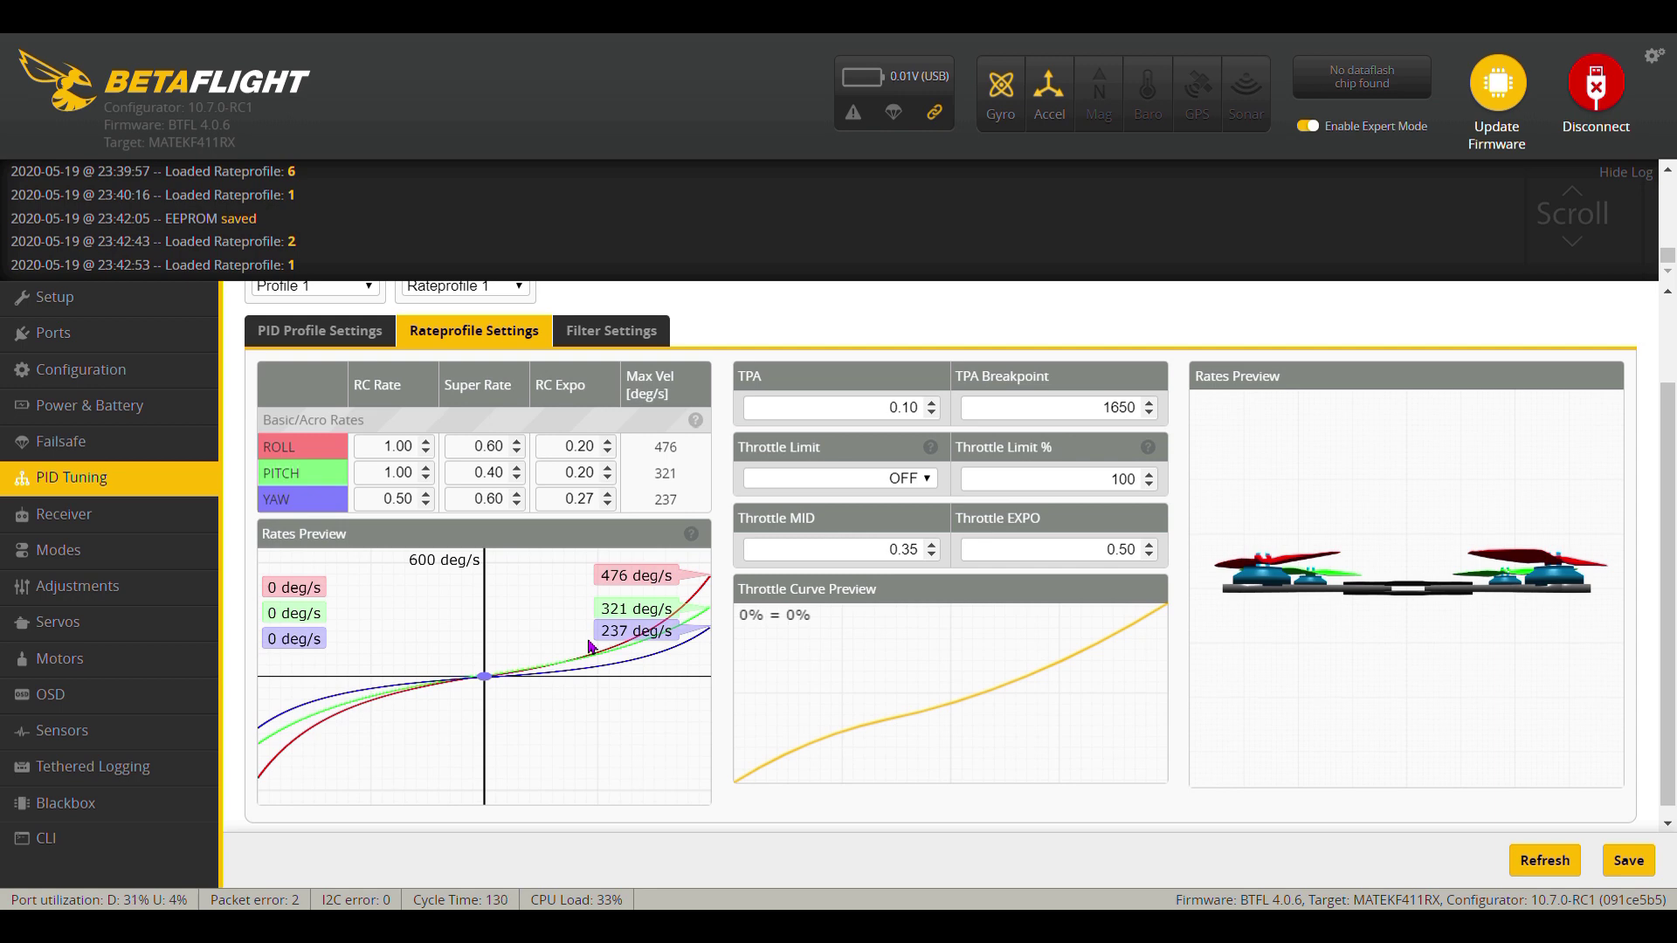